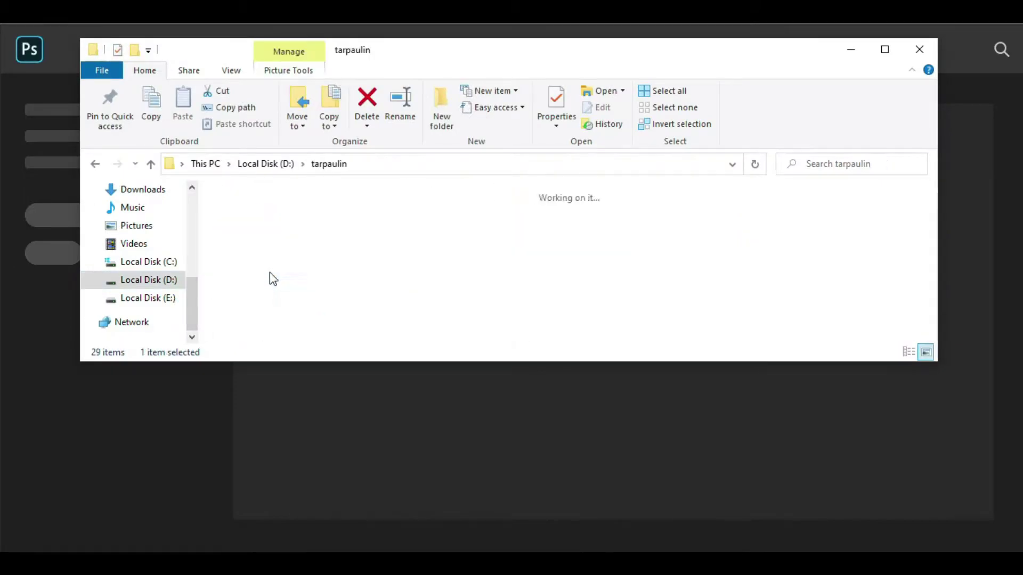
Open the boy's garden photo and write a Notepad note beginning "ITONG PICTURE NA ITO AY YUNG KANYANG".
drag(660, 254, 409, 440)
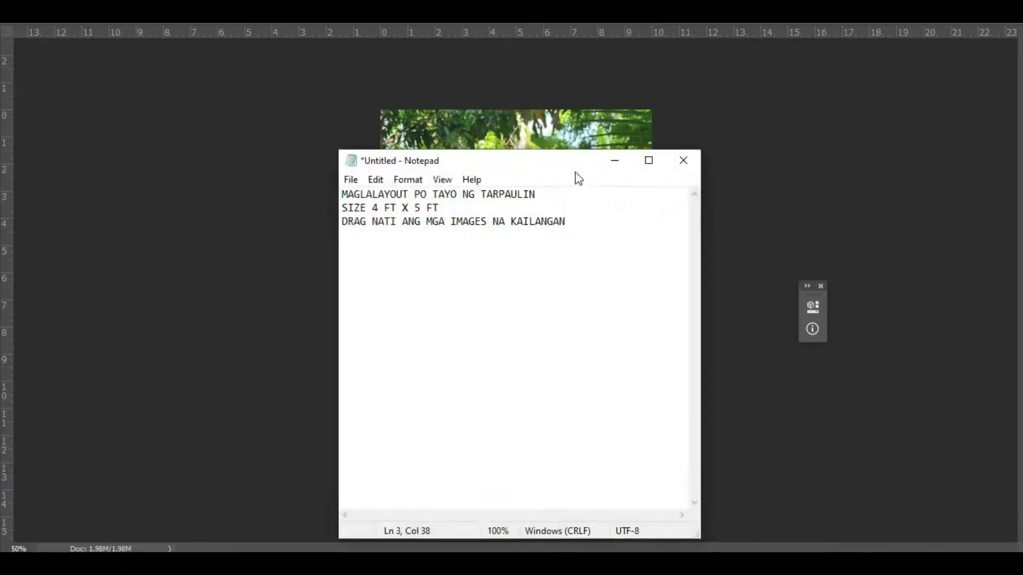
drag(281, 203, 47, 179)
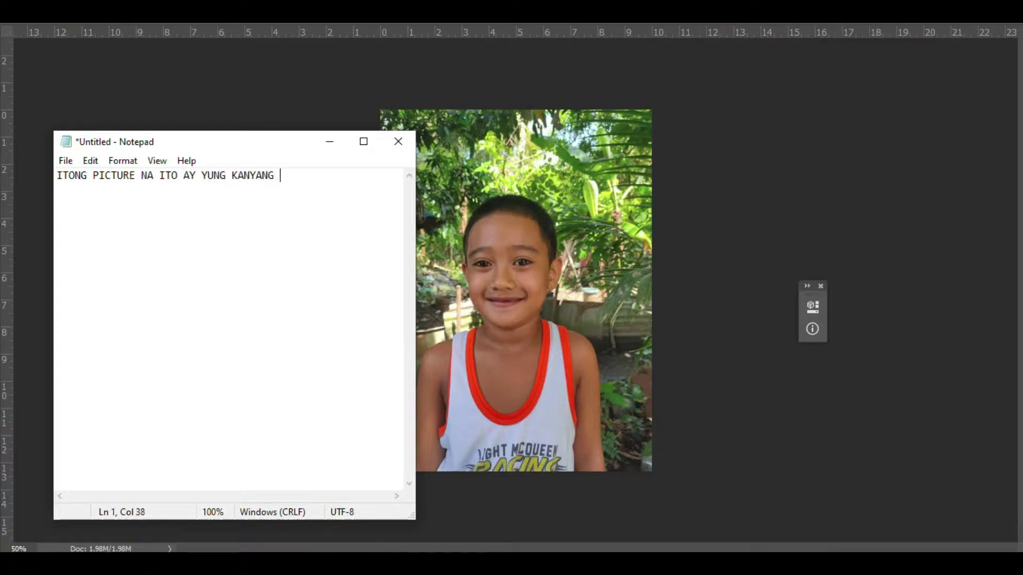
text(N NI FLAS)
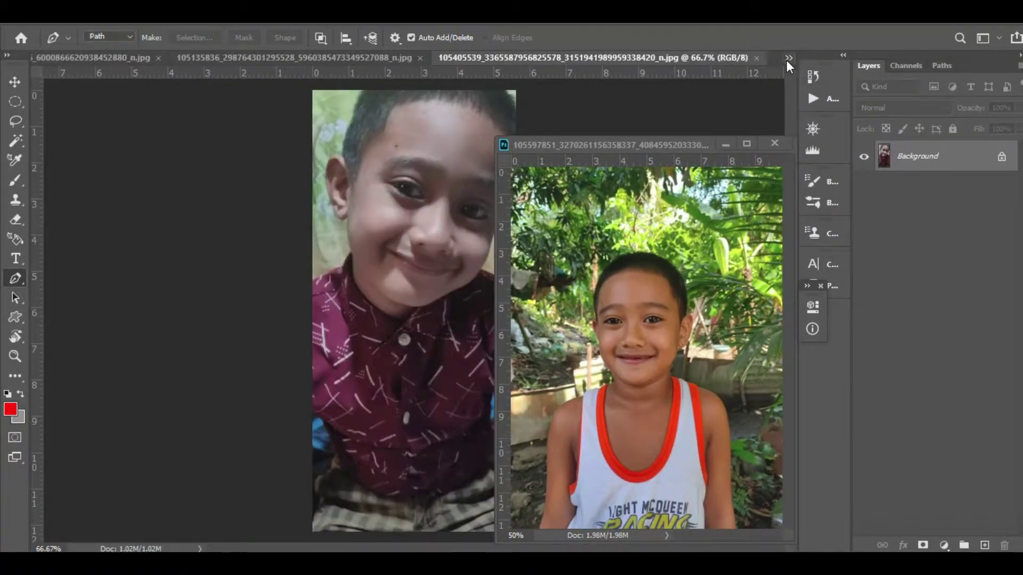
Float a burgundy-shirt photo in its own window and open the display options of the image folder.
drag(586, 58, 230, 93)
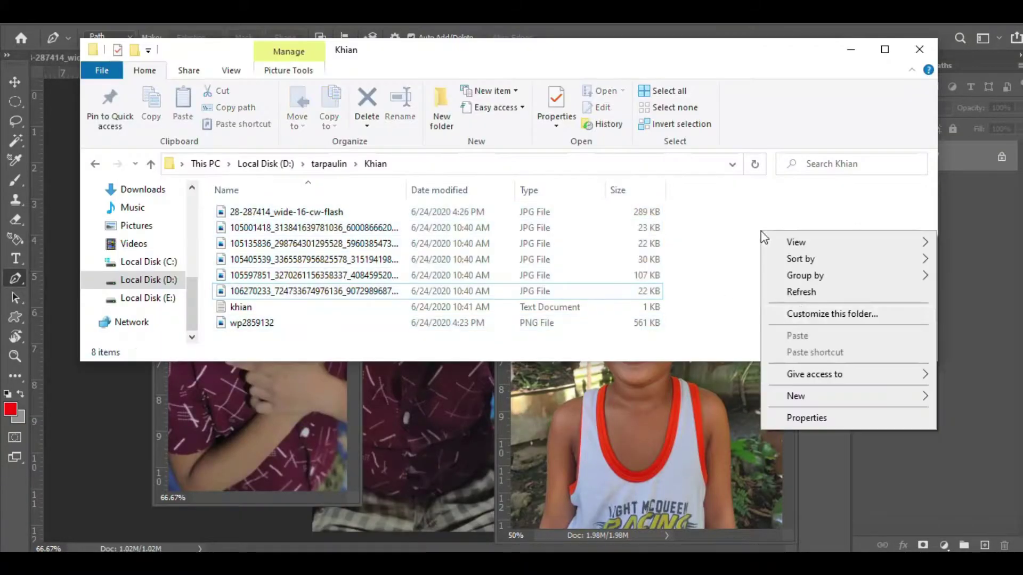
click(771, 247)
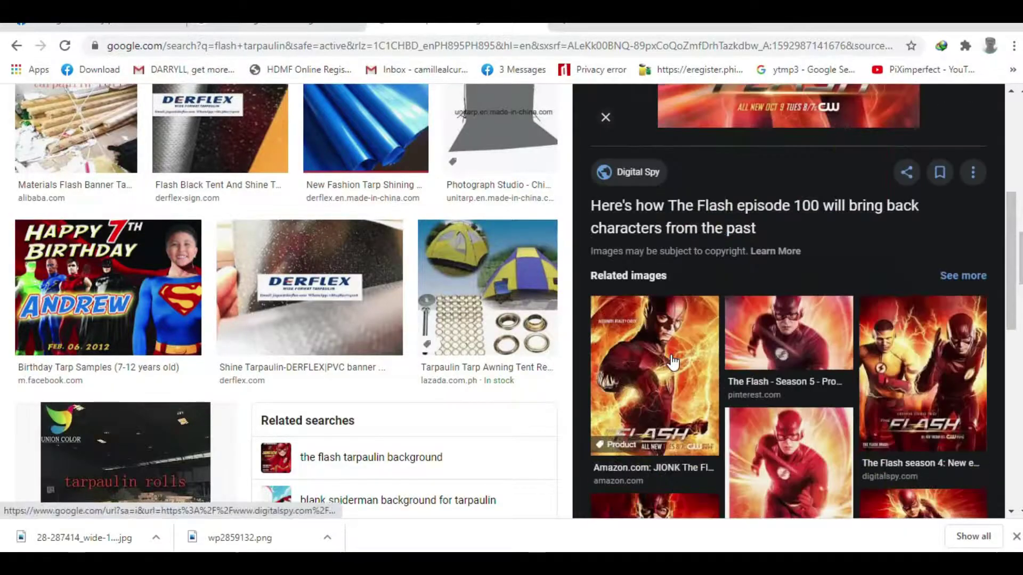
In Chrome, browse Google Images results for "flash" and download a Flash season image.
click(672, 362)
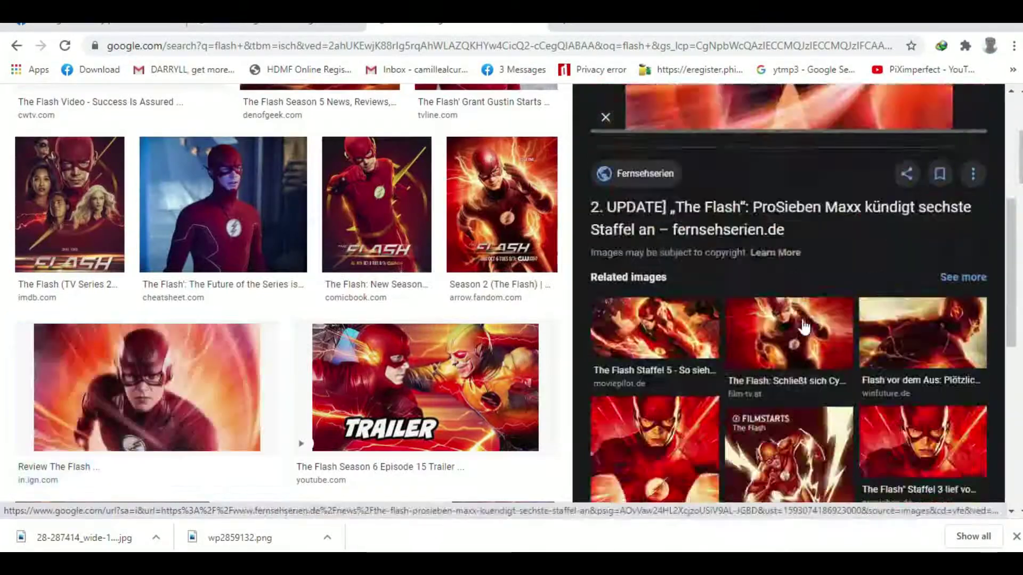
scroll(912, 275, down, 5)
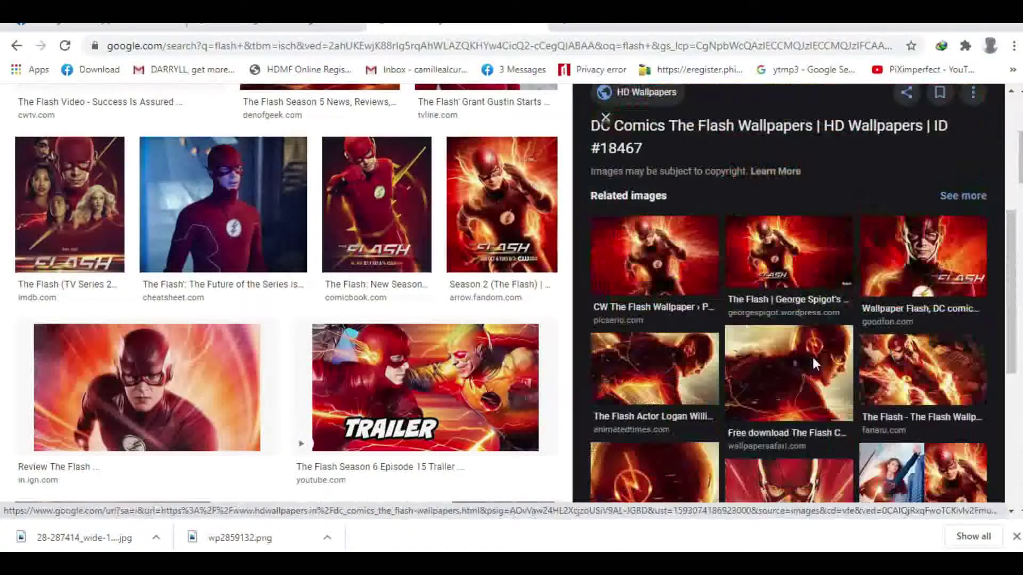
click(502, 203)
key(Return)
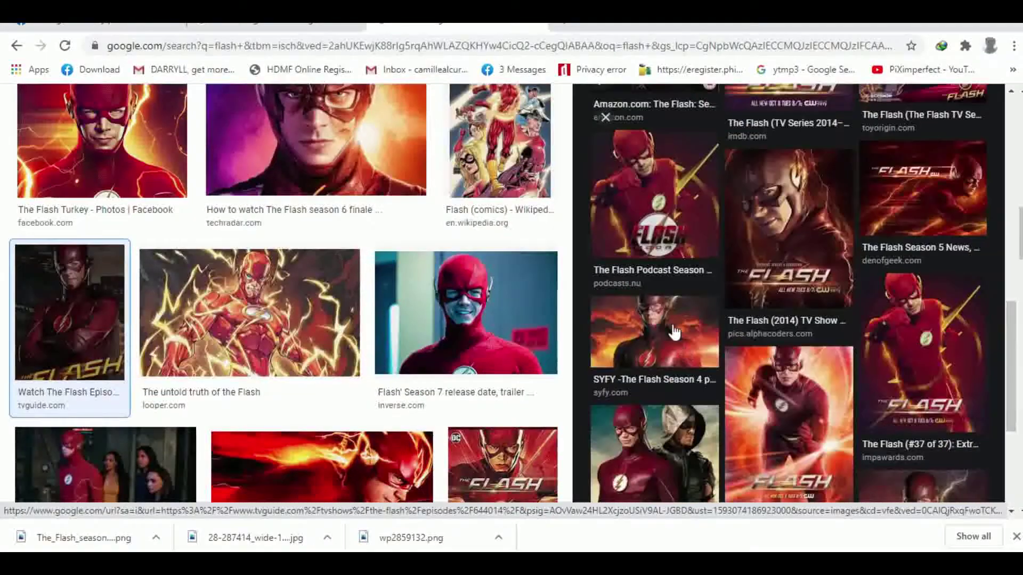
Download more Flash poster images from the related results and continue browsing for further pictures.
click(898, 378)
right_click(898, 378)
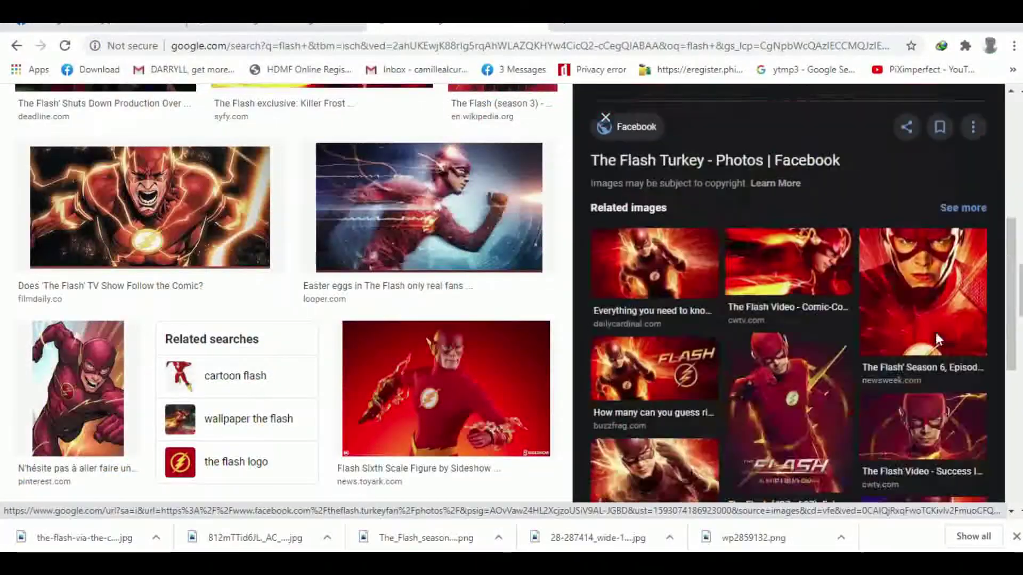
click(935, 332)
scroll(788, 293, down, 15)
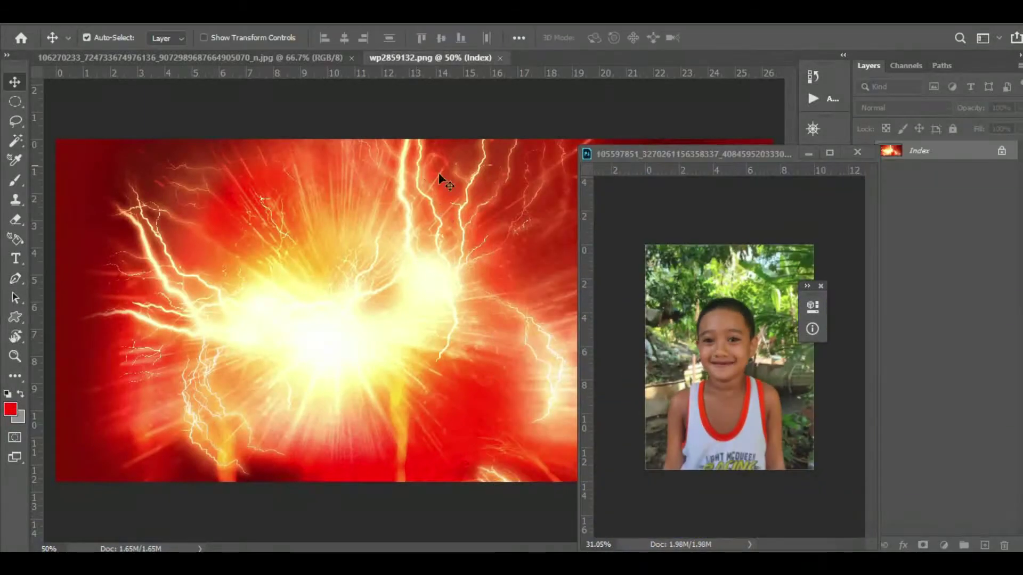
Try resizing the lightning background wp2859132.png to 48 by 36 inches without keeping its proportions.
click(80, 16)
click(101, 126)
text(48)
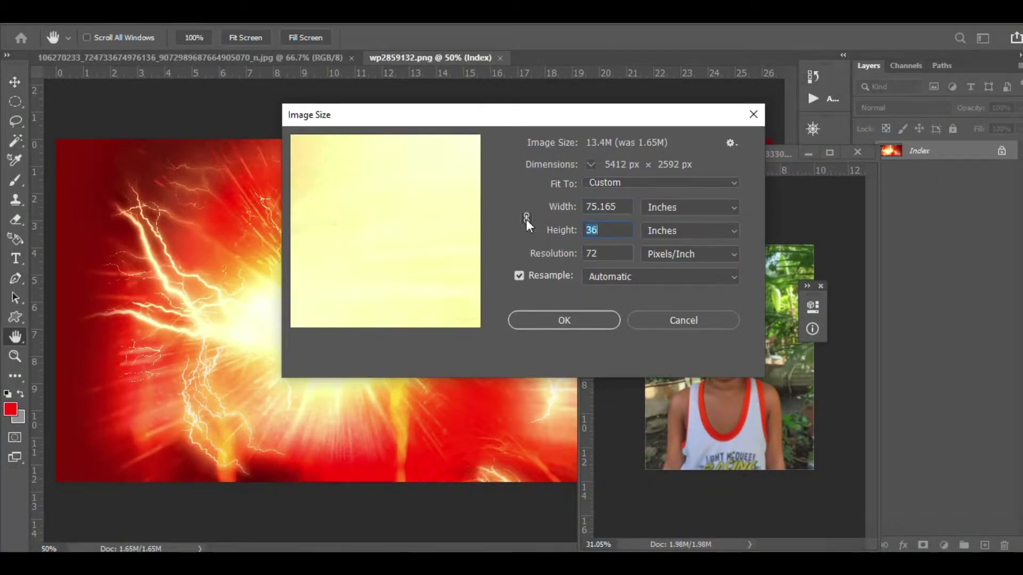
key(Return)
key(v)
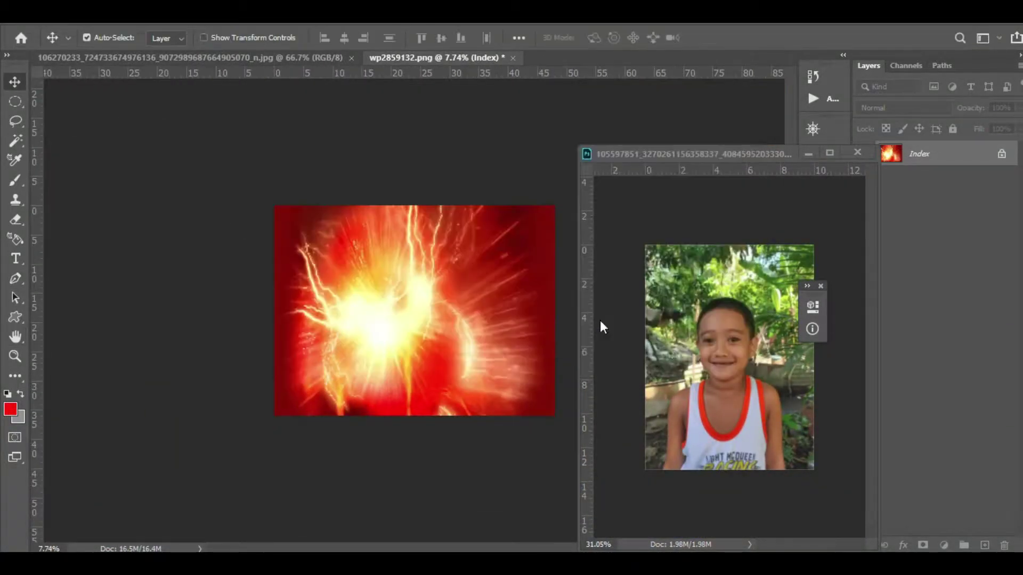
Dock the boy's floating photo as a tab and create a new document of about 48 by 36 inches.
drag(653, 154, 515, 79)
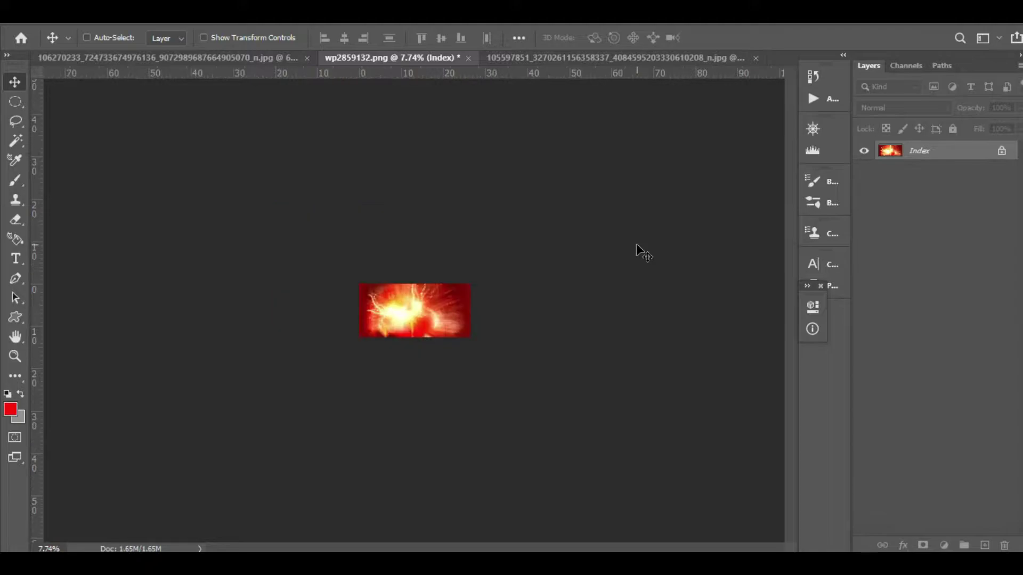
key(ctrl+n)
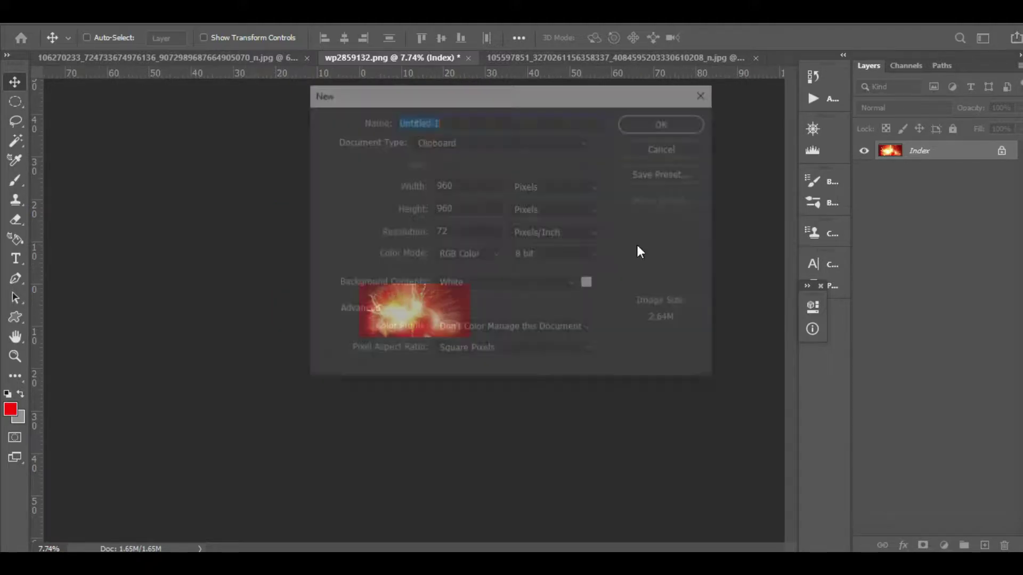
click(444, 187)
key(Return)
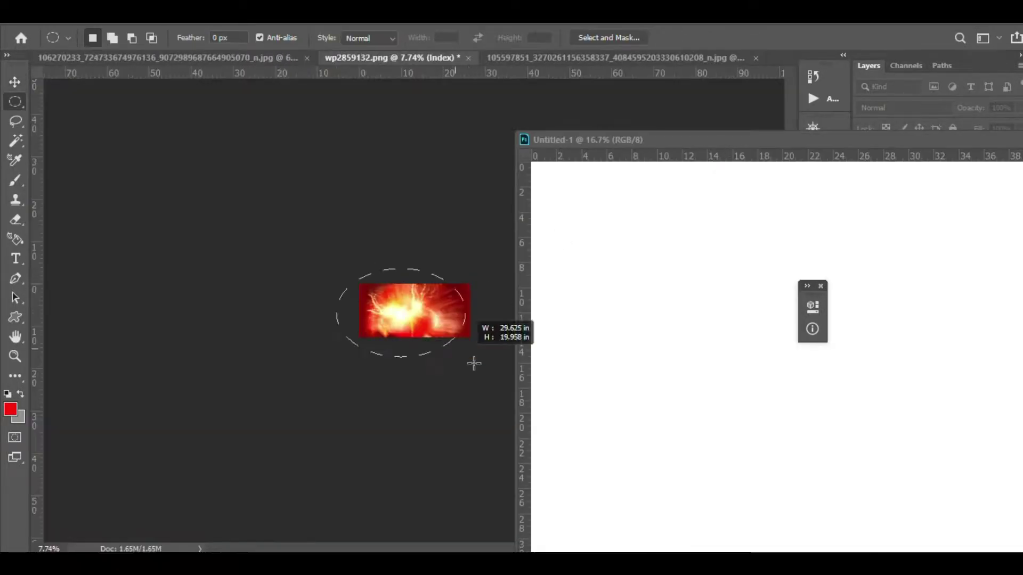
Copy the lightning background into the new document and scale it to cover the whole canvas.
drag(415, 309, 519, 352)
key(ctrl+t)
drag(553, 313, 767, 472)
key(Return)
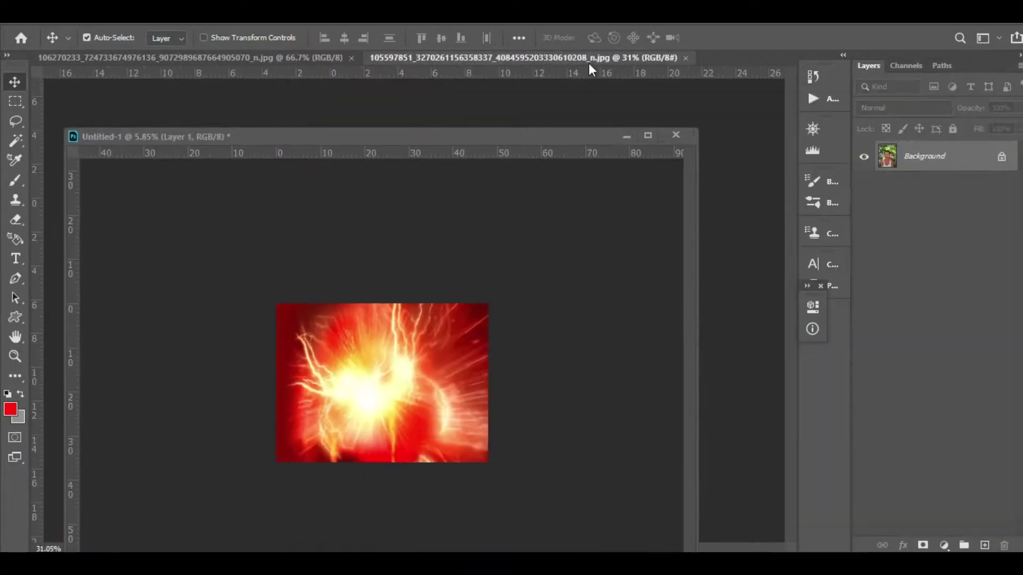
click(513, 57)
click(788, 58)
click(844, 56)
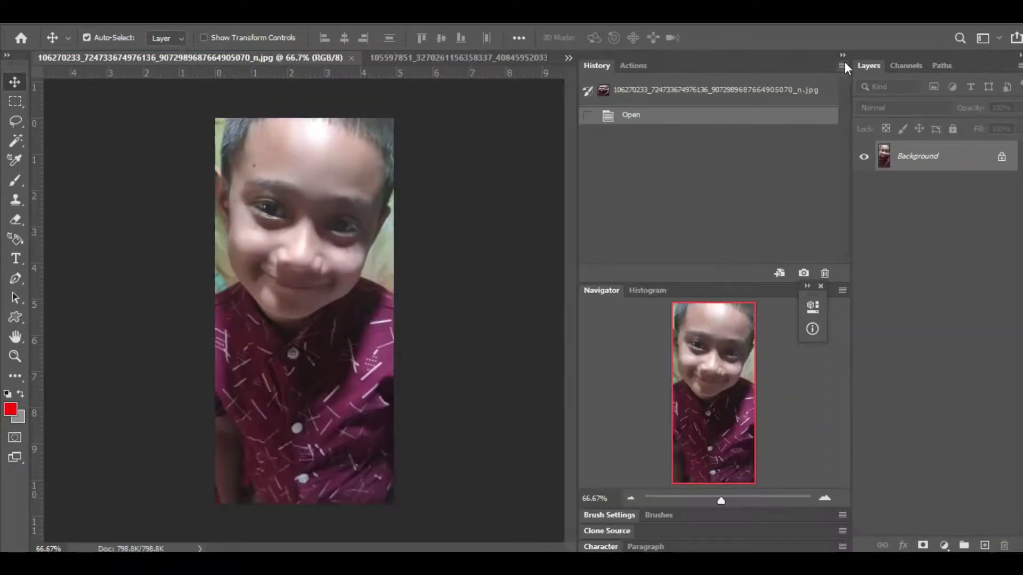
click(844, 57)
Place the Flash poster 118586252_1300x1733 in the boy's garden photo and fit it to the canvas.
key(ctrl+Tab)
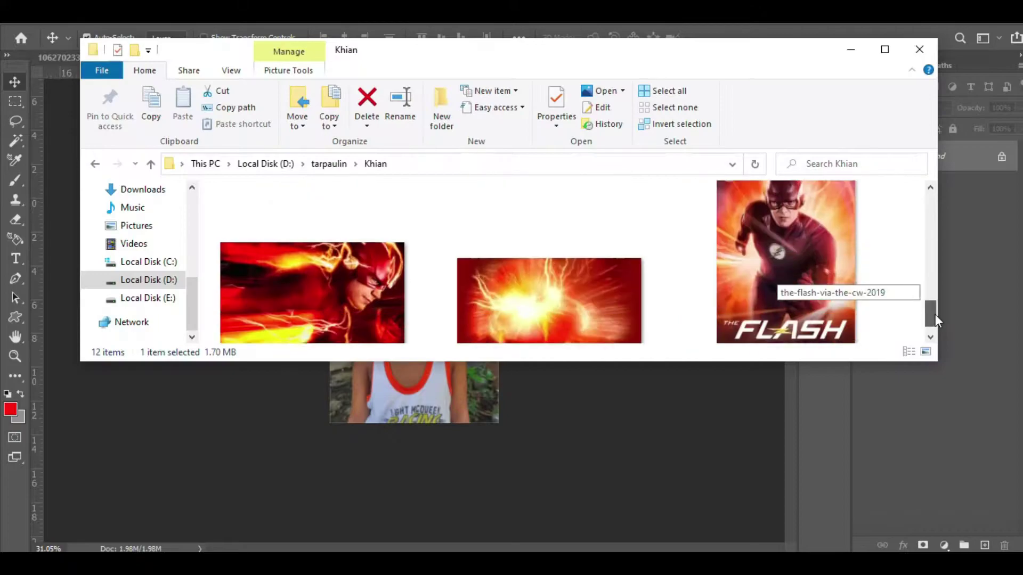
drag(788, 266, 611, 375)
drag(450, 362, 498, 424)
key(Return)
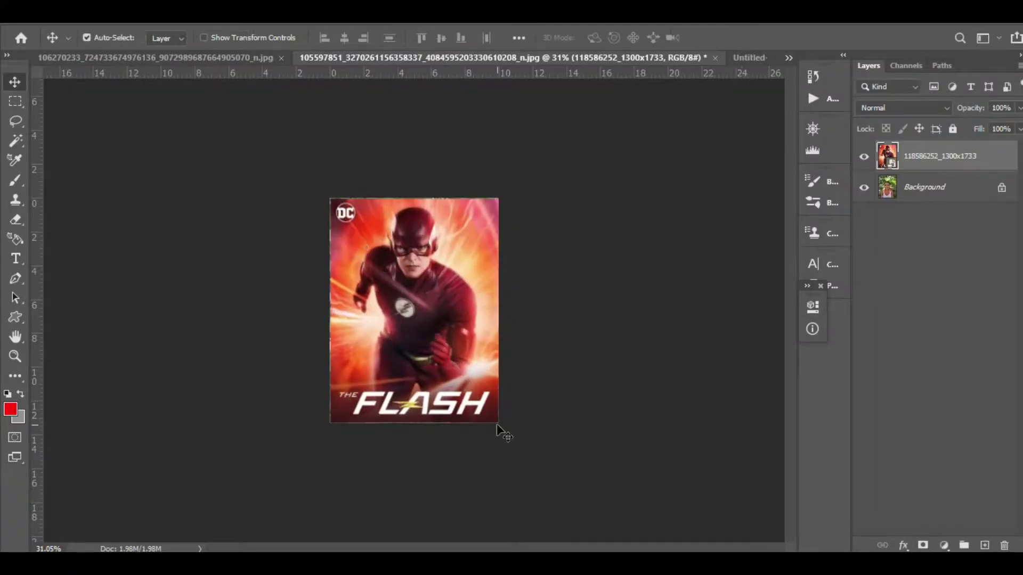
Duplicate the Background layer and show only the copy.
click(924, 187)
key(ctrl+j)
alt+click(864, 187)
key(ctrl+0)
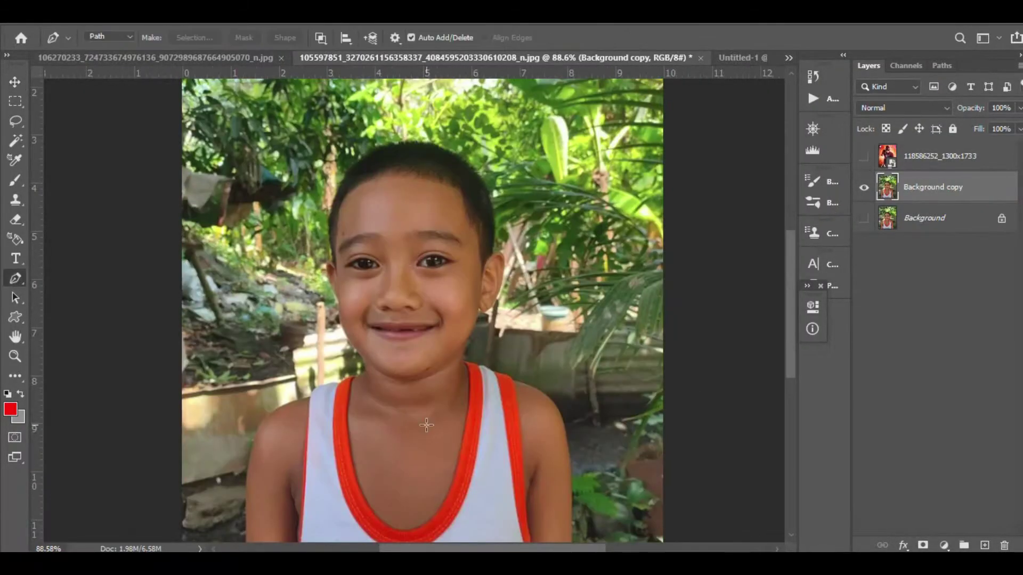
Trace a Pen tool path along the boy's neck, jaw and the ear on the image's right side.
scroll(427, 425, up, 3)
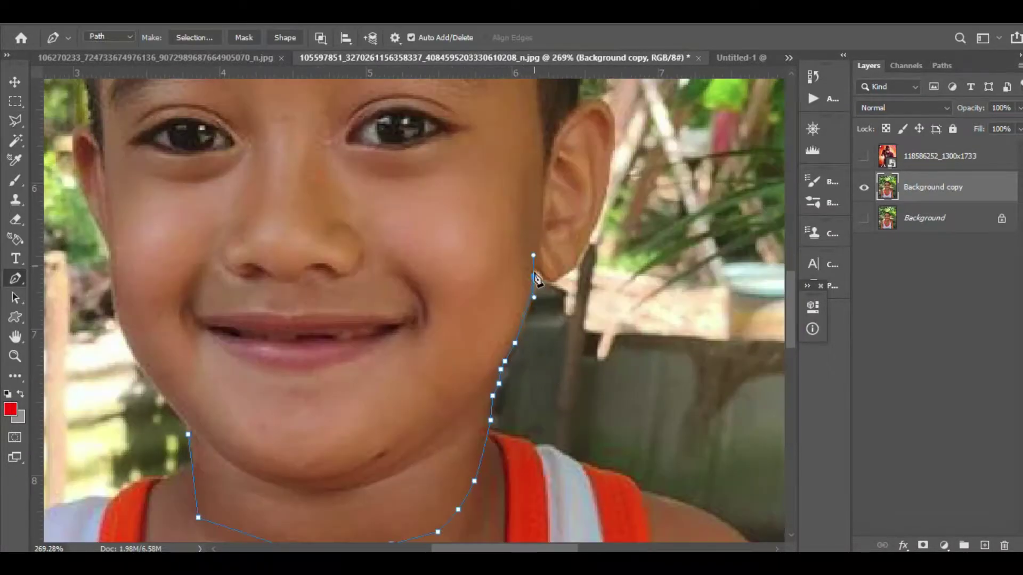
scroll(536, 277, up, 2)
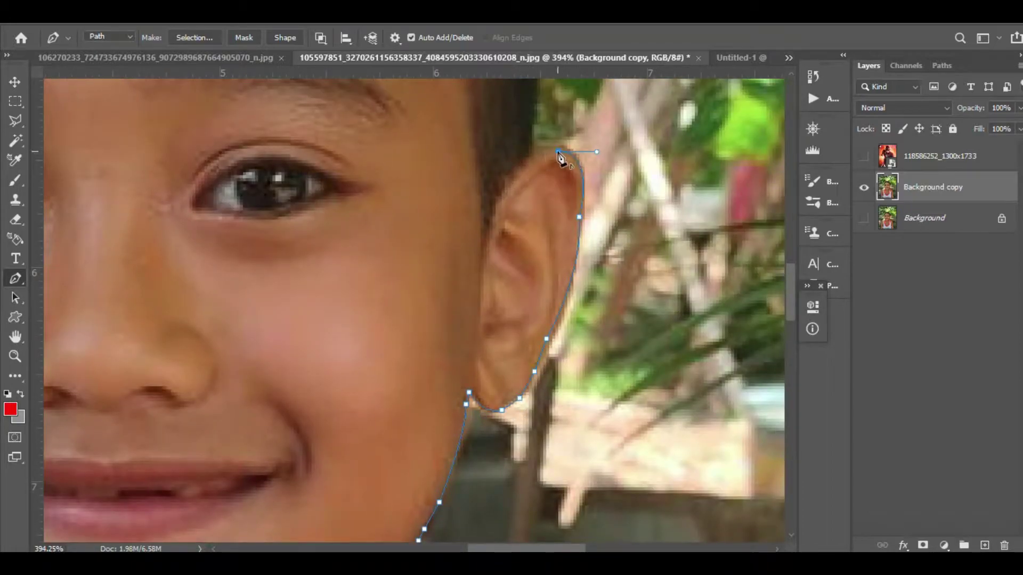
scroll(560, 158, up, 3)
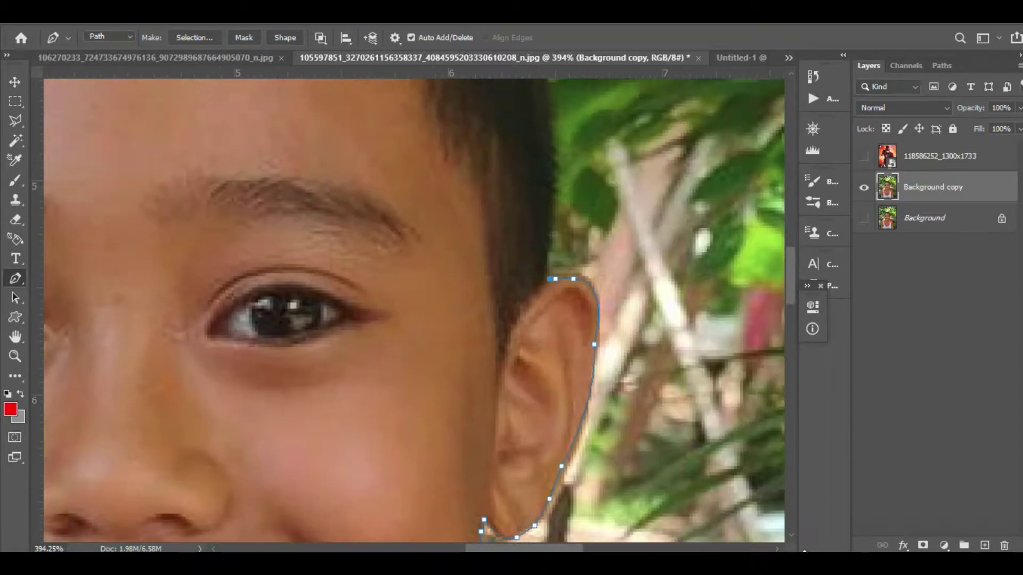
Write the note "gamit tayo ng pentool para prec" in Notepad and return to the photo.
key(alt+Tab)
text(ga)
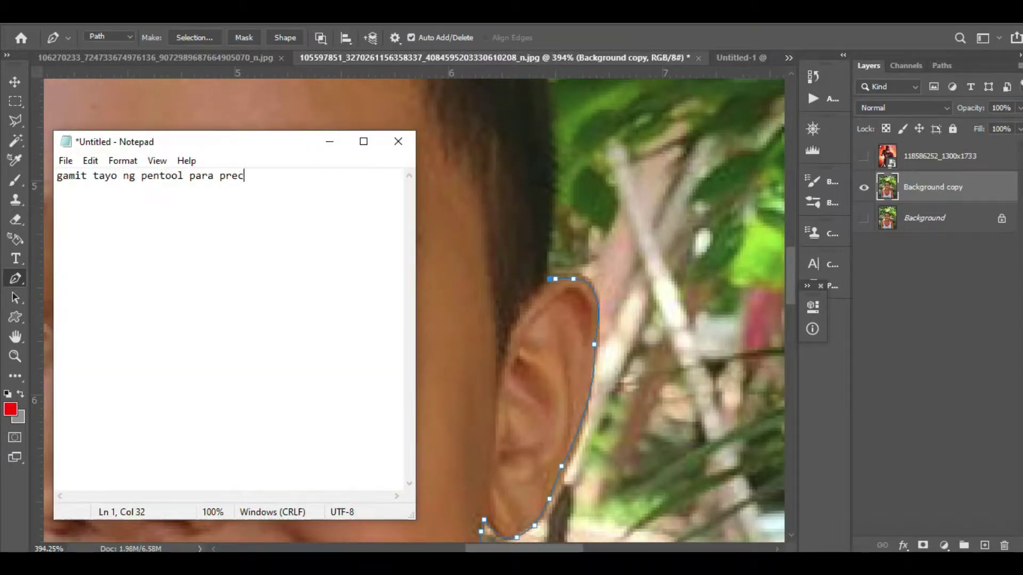
text(mit tayo ng pentool para prec)
key(alt+Tab)
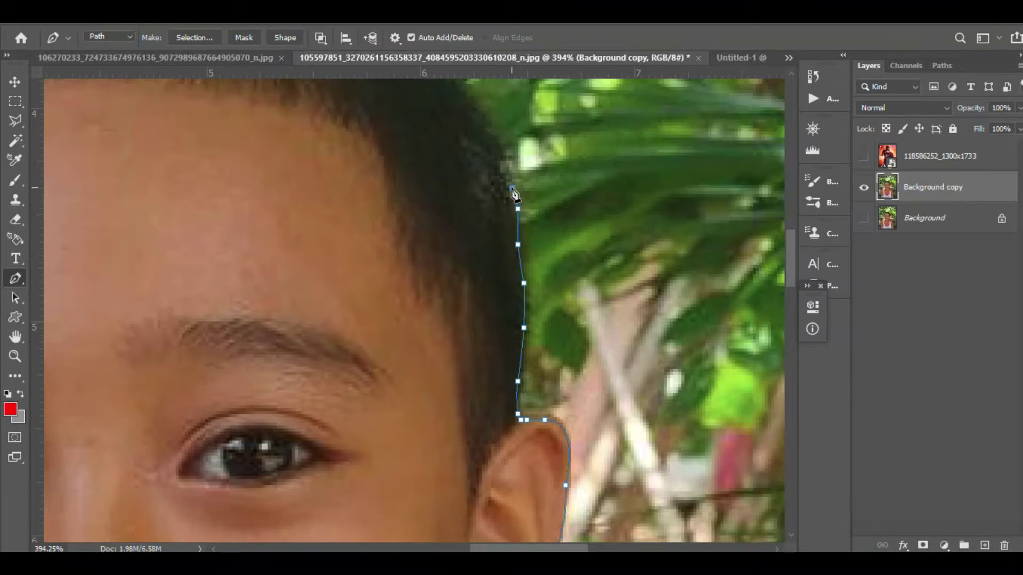
Continue the Pen tool path around the boy's hair, over the top of the head to the opposite temple.
scroll(418, 218, down, 3)
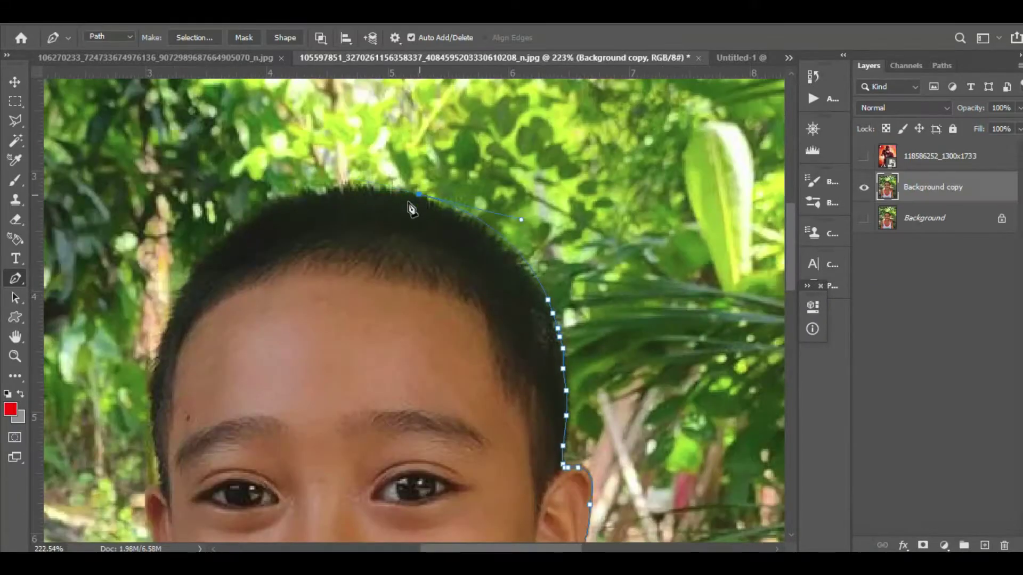
drag(232, 327, 340, 284)
drag(264, 308, 230, 421)
scroll(294, 463, up, 2)
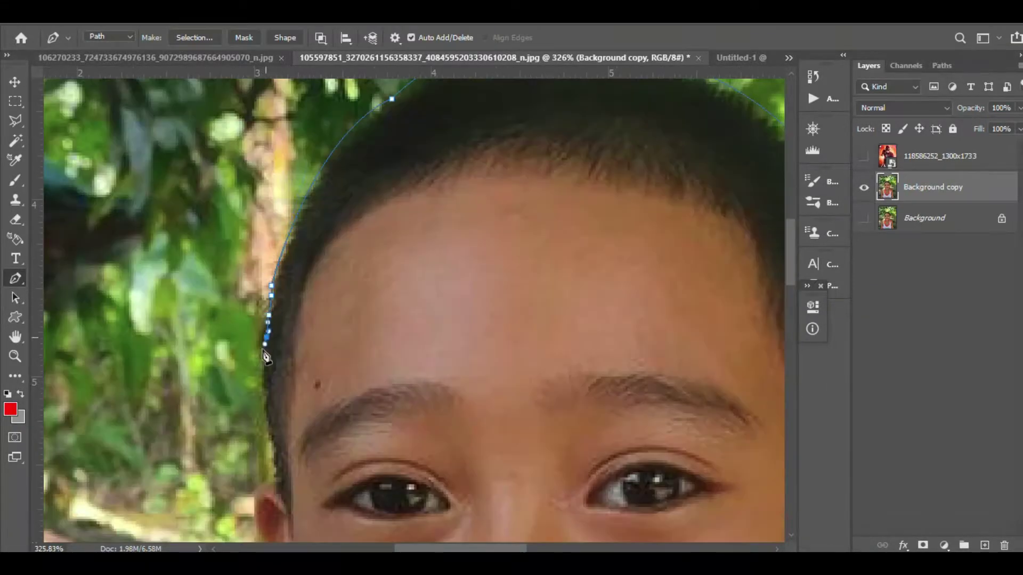
Finish tracing the second ear and cheek, and copy the outlined head onto its own layer above the Flash poster.
scroll(330, 256, down, 5)
drag(330, 200, 333, 259)
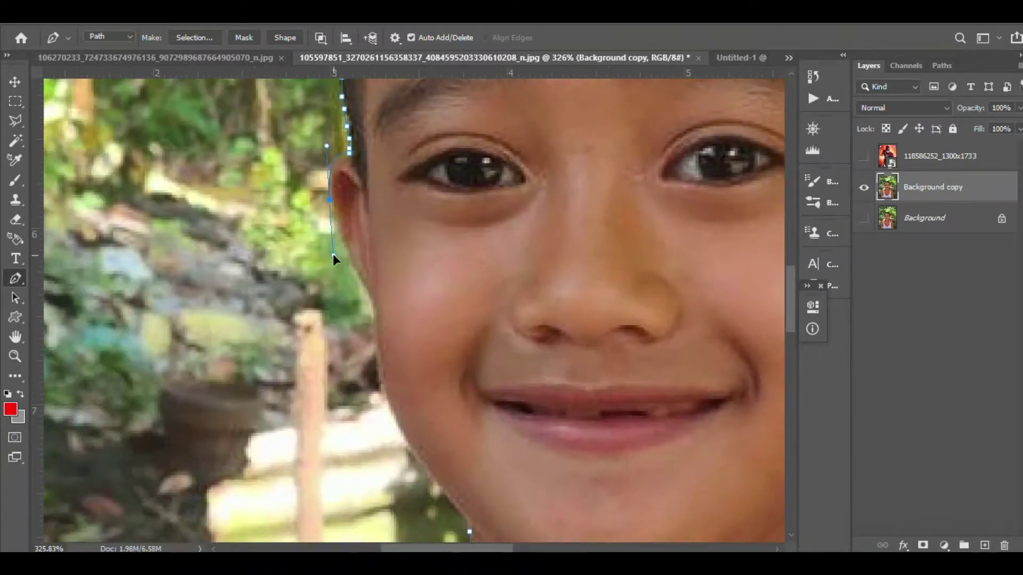
click(358, 275)
click(374, 321)
scroll(380, 357, down, 2)
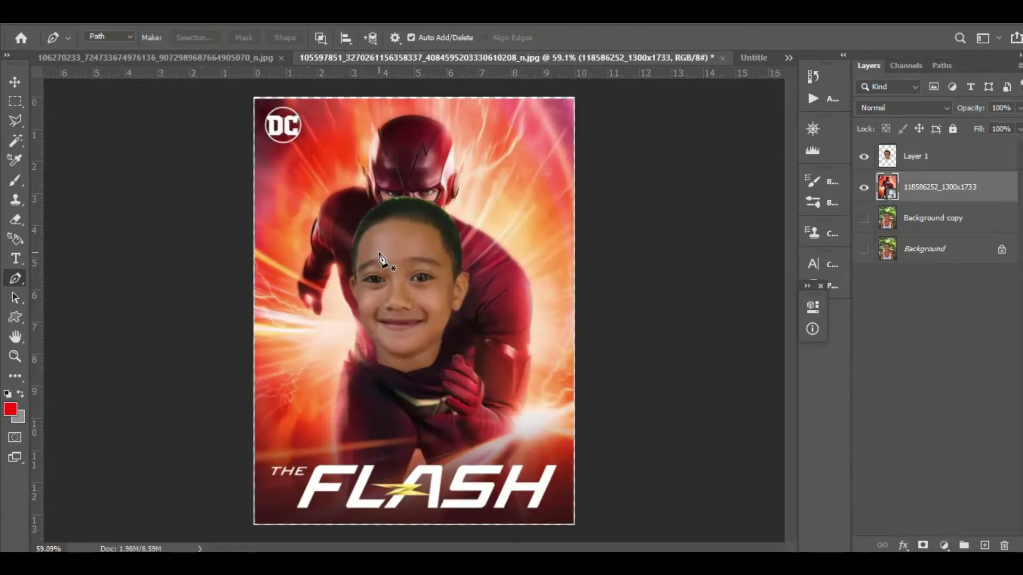
Scale the cut-out head down to about 57.9% and position it beside the Flash's face.
scroll(441, 304, up, 3)
key(v)
drag(441, 303, 435, 167)
key(ctrl+t)
drag(498, 103, 426, 202)
drag(366, 265, 482, 243)
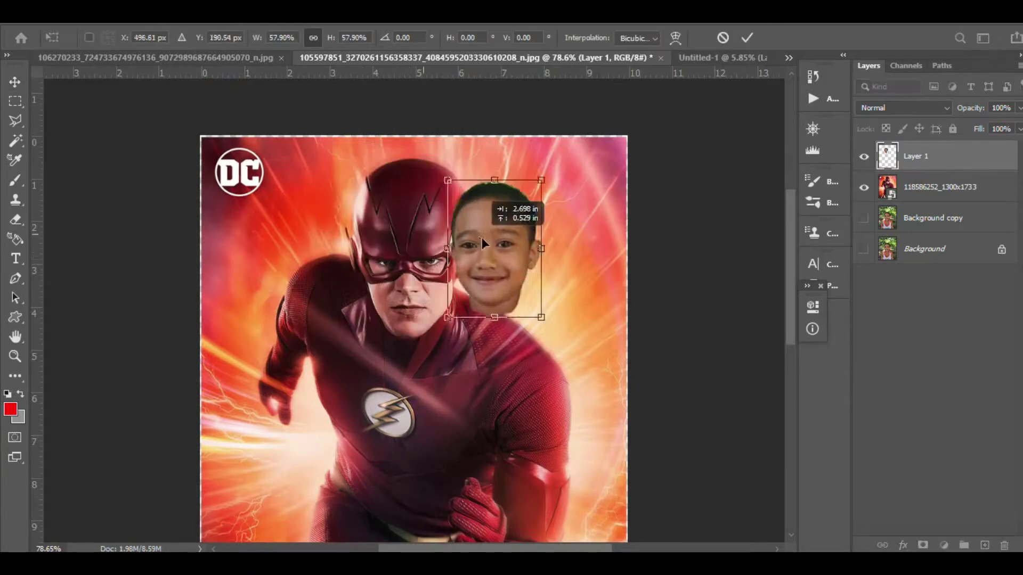
Mark the Flash's cowl top and chin with horizontal guides and enlarge the boy's head to match that height.
drag(553, 201, 549, 159)
drag(537, 297, 513, 270)
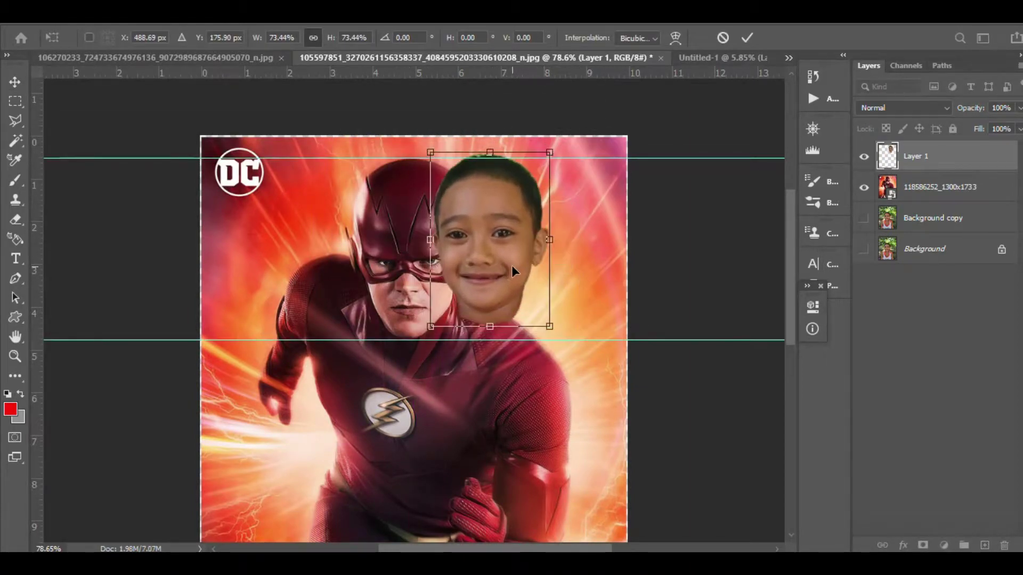
drag(552, 333, 572, 360)
click(748, 37)
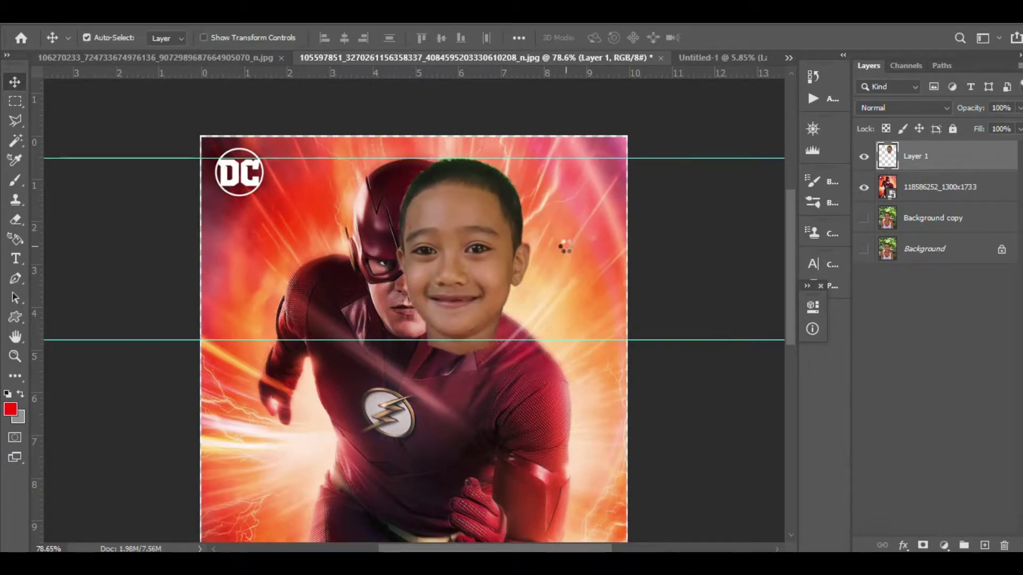
Nudge the boy's head horizontally until it covers the Flash's face and hide the guides.
key(shift+Left)
key(shift+Left)
key(shift+Left)
key(shift+Left)
key(shift+Left)
key(shift+Left)
key(shift+Left)
key(shift+Left)
key(shift+Left)
key(shift+Left)
key(shift+Left)
key(shift+Left)
key(shift+Left)
key(shift+Left)
key(shift+Left)
key(shift+Left)
key(shift+Left)
key(shift+Left)
key(ctrl+semicolon)
Duplicate the head layer, hide the original, and erase the copy's neck below the chin with a soft 30-pixel Eraser.
scroll(452, 303, up, 5)
key(e)
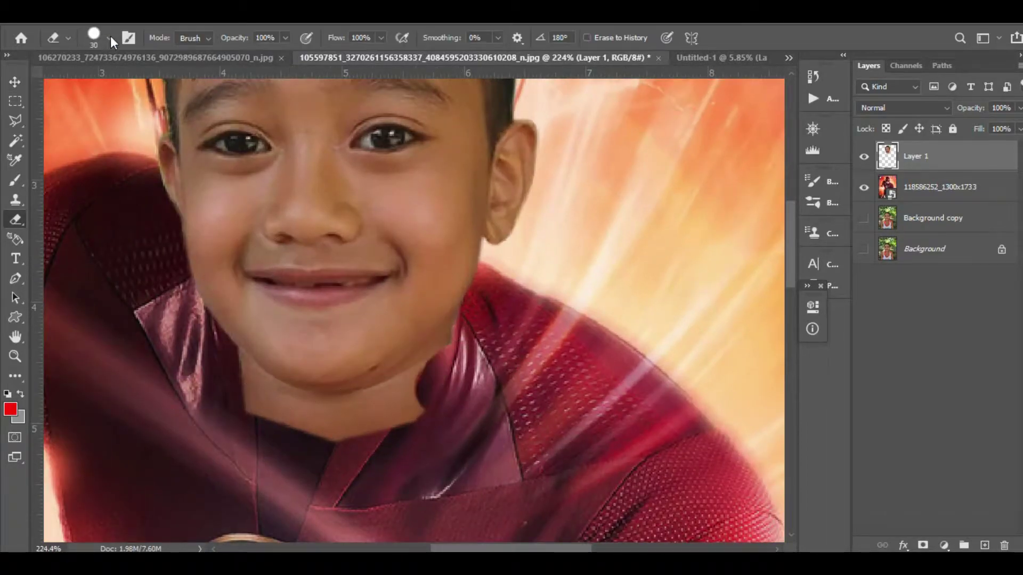
click(110, 38)
double_click(28, 136)
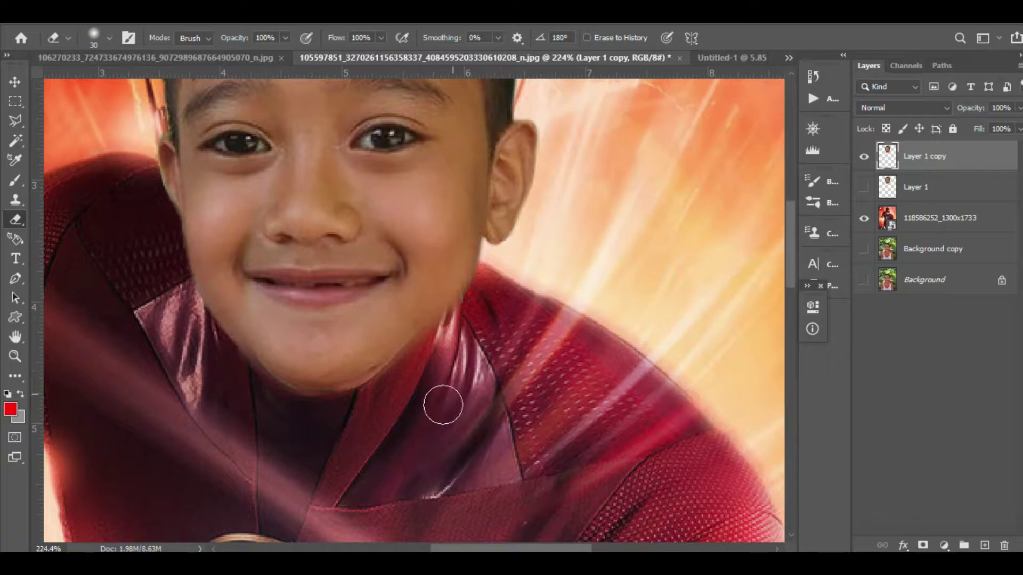
scroll(443, 405, down, 5)
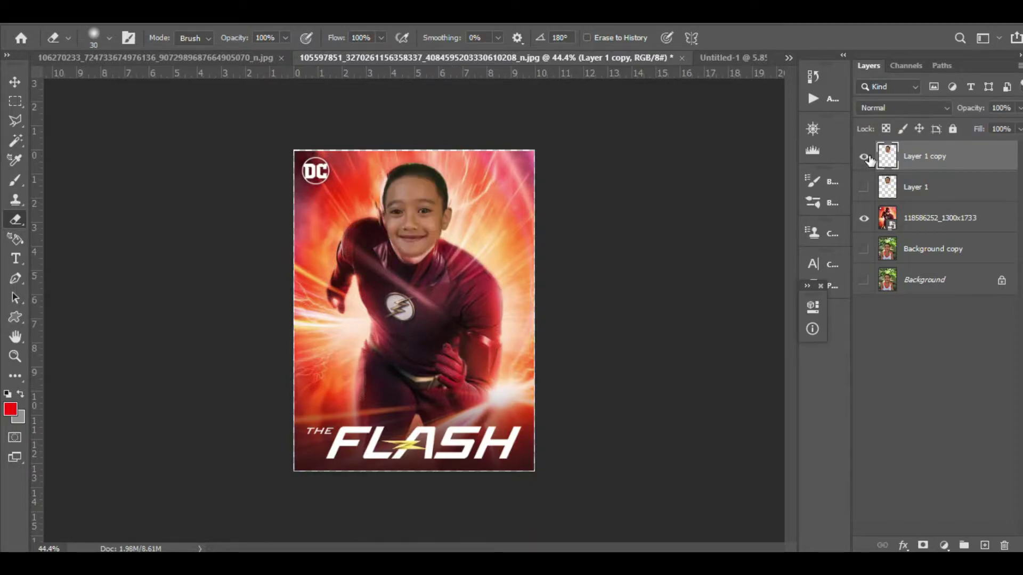
Adjust the position of the boy's head copy over the Flash poster figure's face.
scroll(578, 256, down, 2)
scroll(548, 247, up, 4)
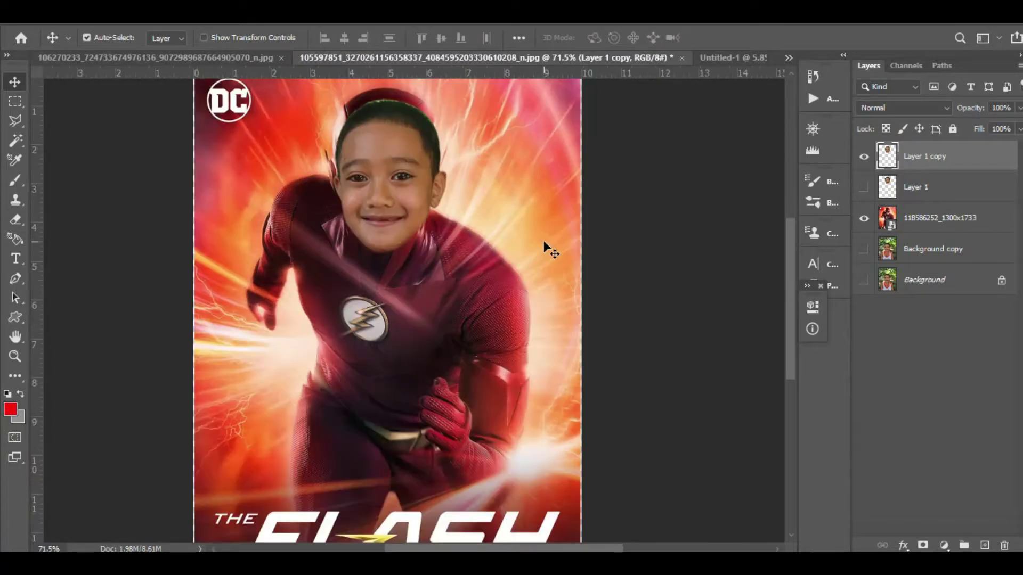
drag(380, 160, 404, 203)
scroll(563, 218, down, 3)
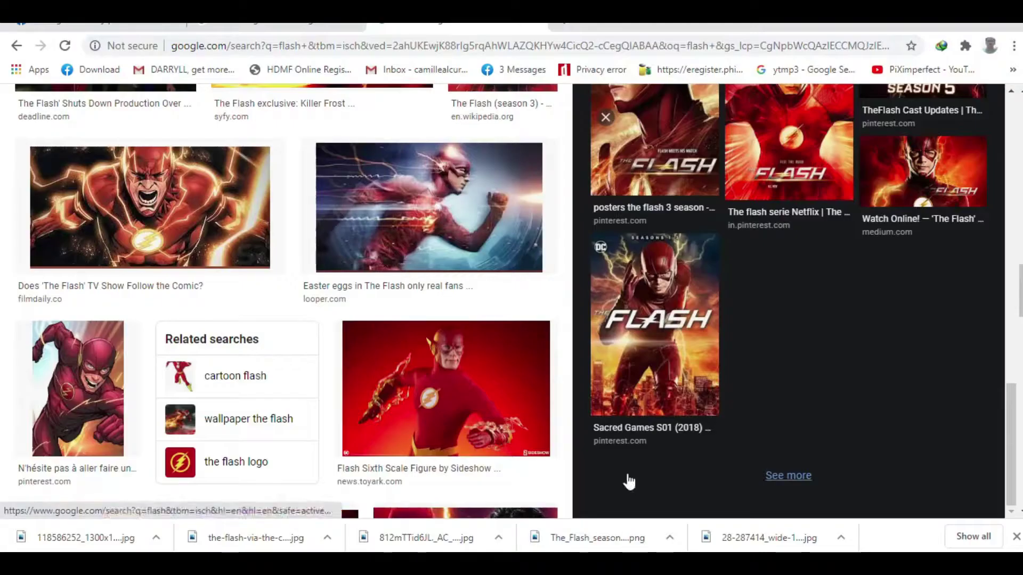
Switch to the browser and look through Flash poster results and their related images for another suited body.
click(687, 394)
key(Right)
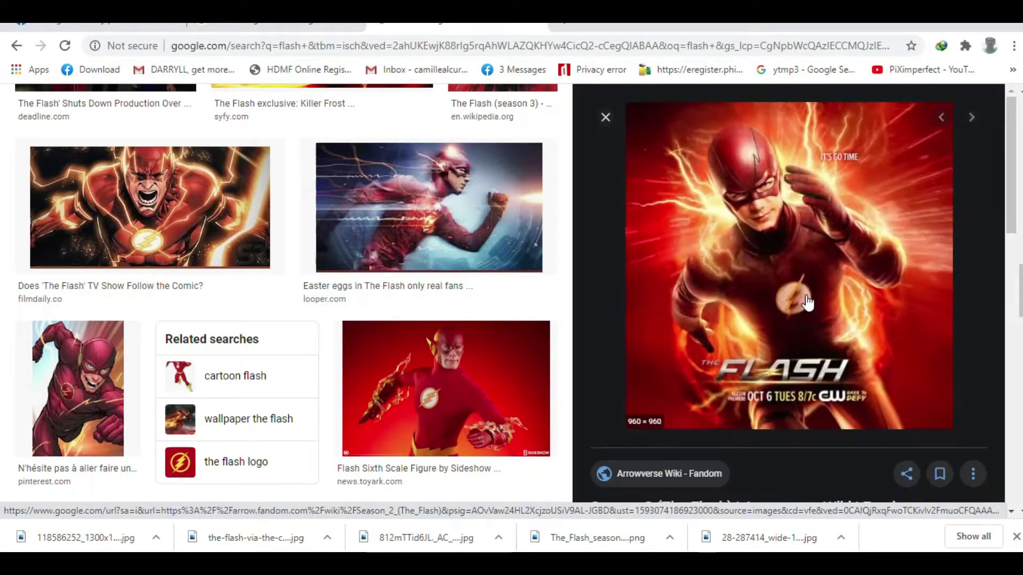
key(Right)
key(Right)
scroll(822, 325, down, 10)
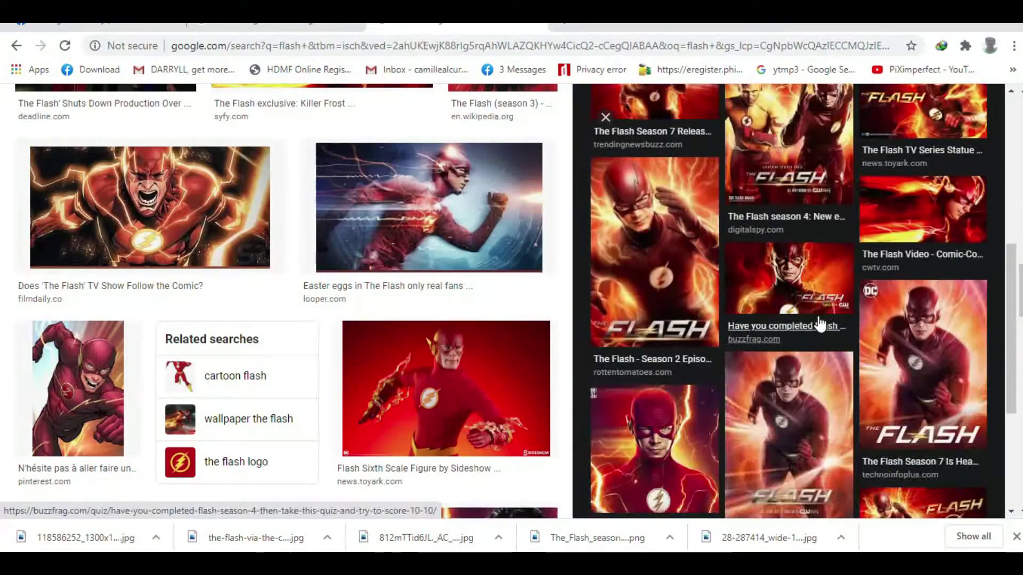
click(785, 475)
scroll(746, 320, down, 2)
click(810, 245)
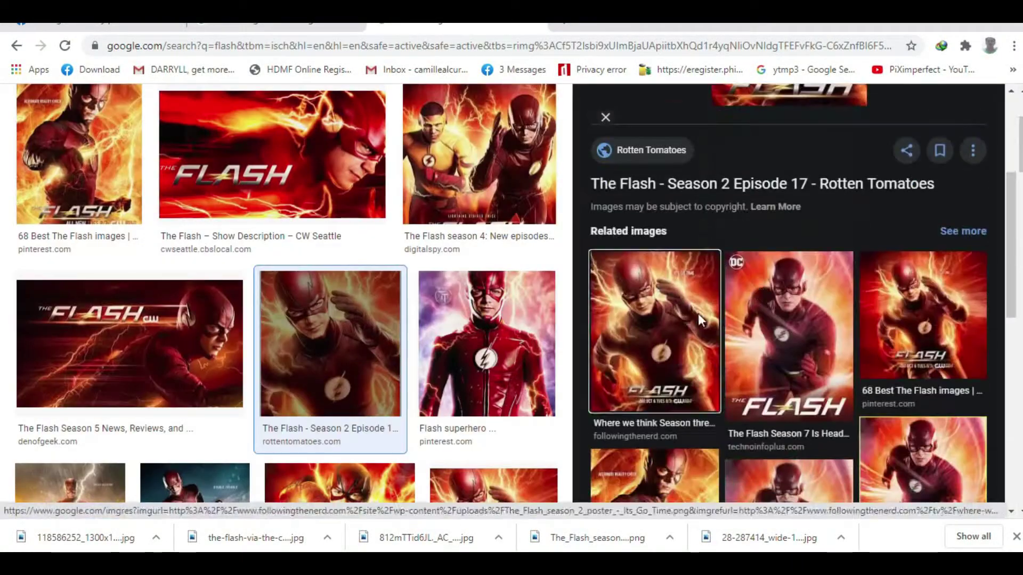
Examine the Flash TV Series Statue and Season 7 images and their related pictures for a usable pose.
scroll(724, 299, down, 3)
scroll(426, 239, down, 5)
click(339, 250)
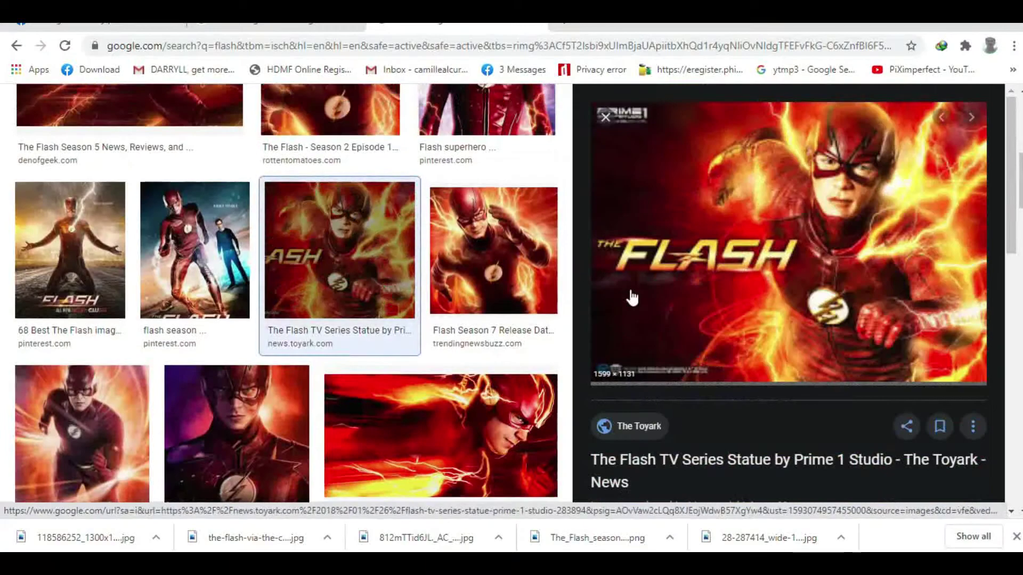
scroll(733, 301, down, 3)
scroll(733, 301, down, 5)
click(913, 176)
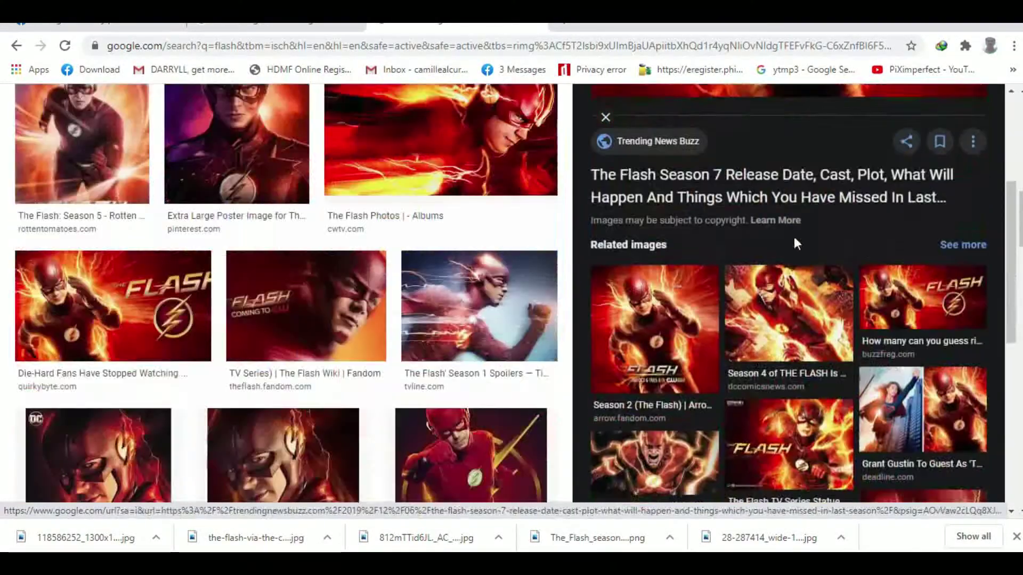
click(746, 330)
right_click(753, 226)
key(Escape)
Look further through the Flash image results for a front-facing pose, previewing the Season 6 poster.
scroll(479, 319, down, 5)
click(495, 404)
scroll(789, 267, down, 5)
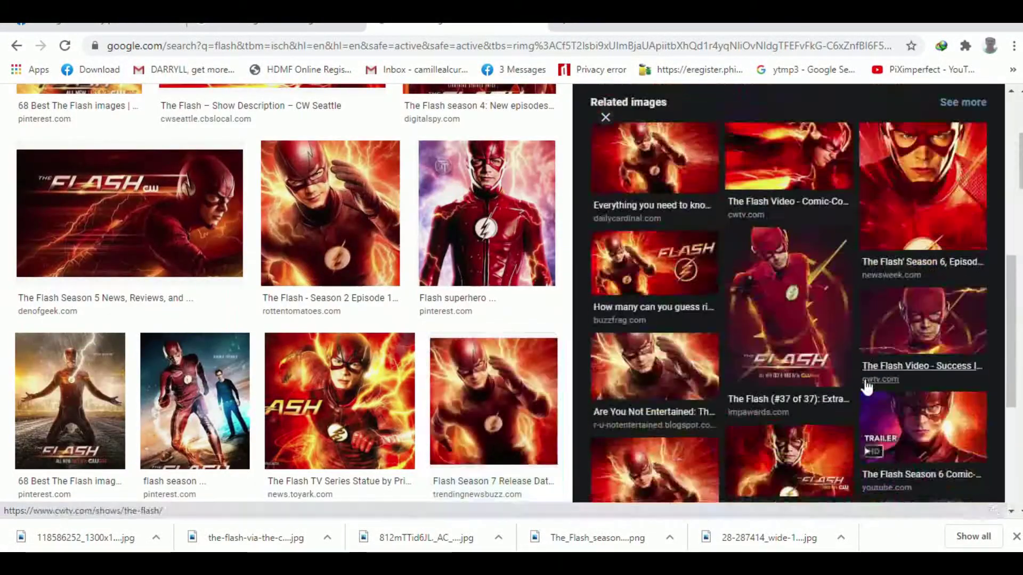
scroll(517, 434, down, 5)
scroll(516, 434, down, 5)
click(308, 354)
scroll(308, 353, down, 5)
click(71, 250)
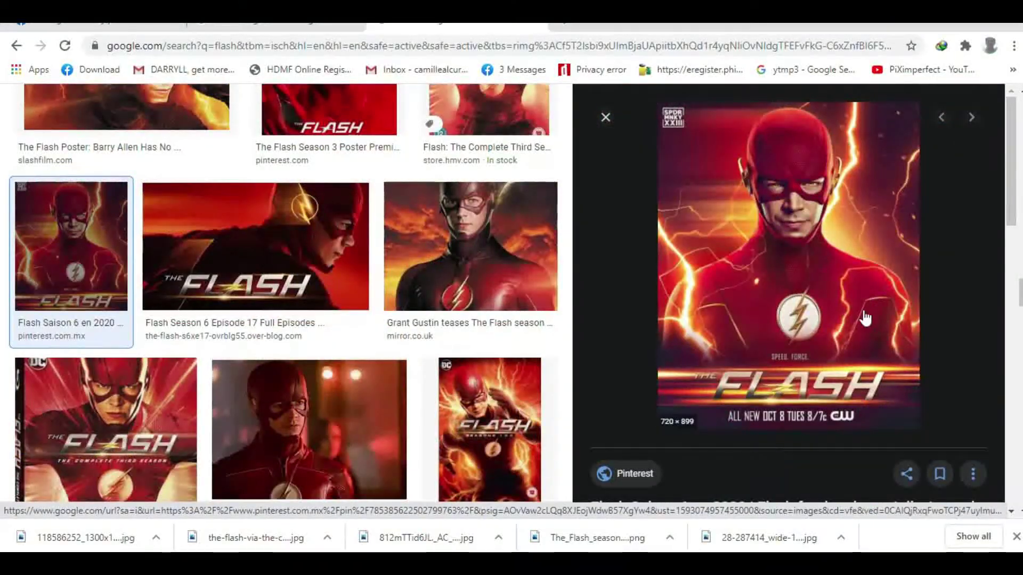
scroll(864, 318, down, 5)
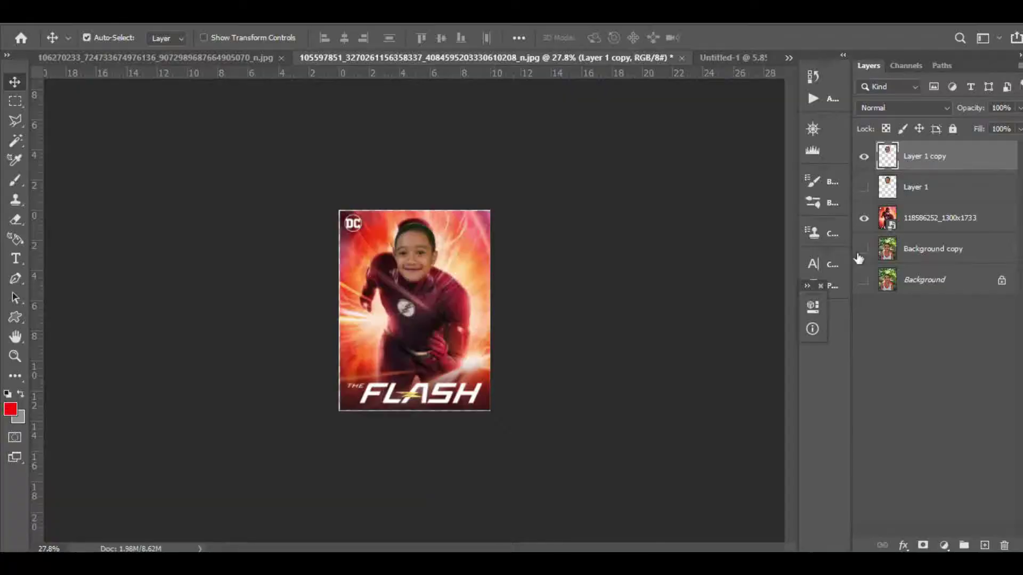
Switch to Photoshop, paste the running Flash image onto the poster and try rotating it about 7.5° clockwise.
key(ctrl+v)
key(ctrl+t)
drag(729, 250, 734, 280)
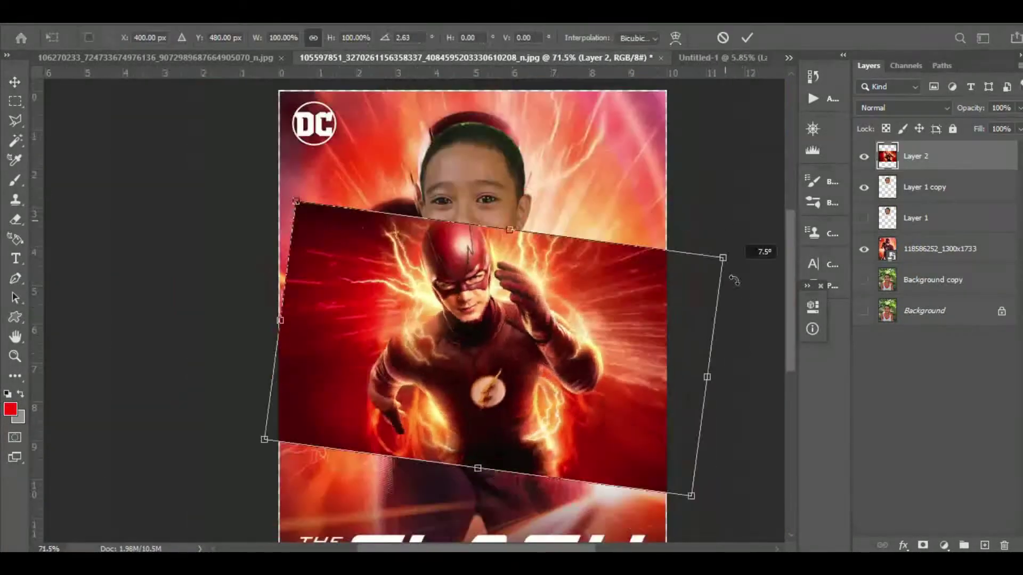
key(Return)
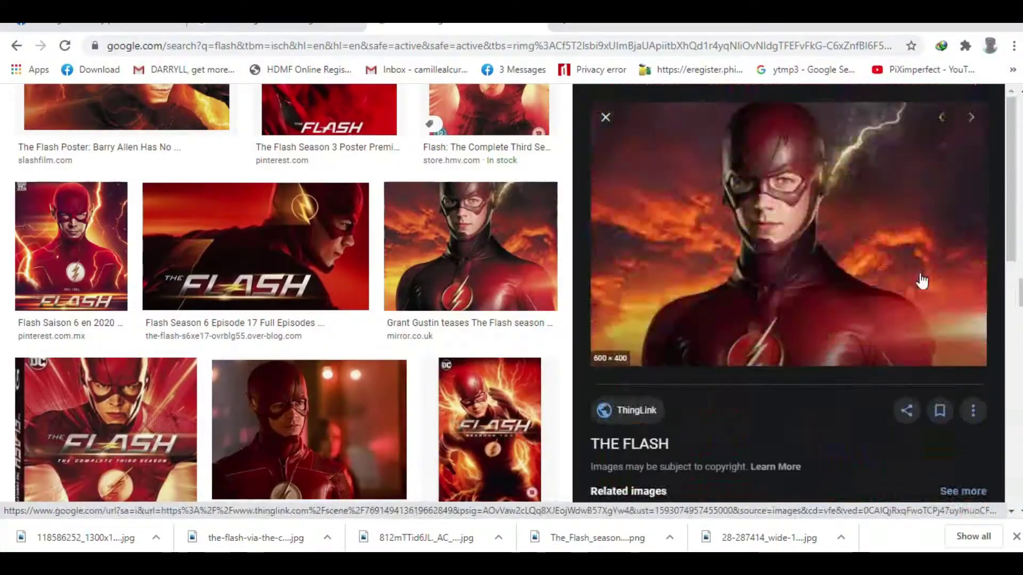
Search Google Images for "flash whole body" and copy the transparent Justice League Flash render from DeviantArt.
scroll(469, 322, down, 5)
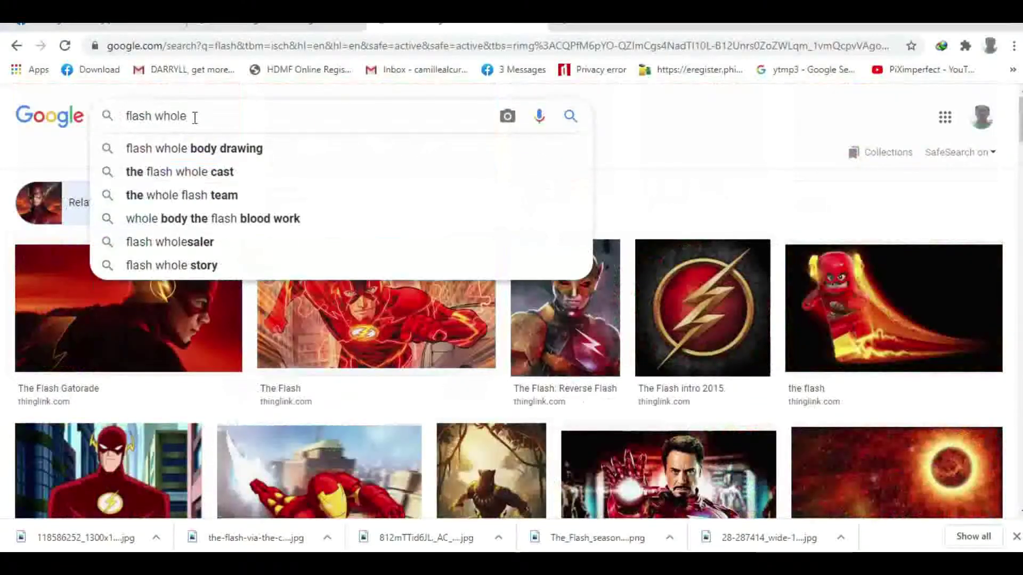
text(body)
key(Return)
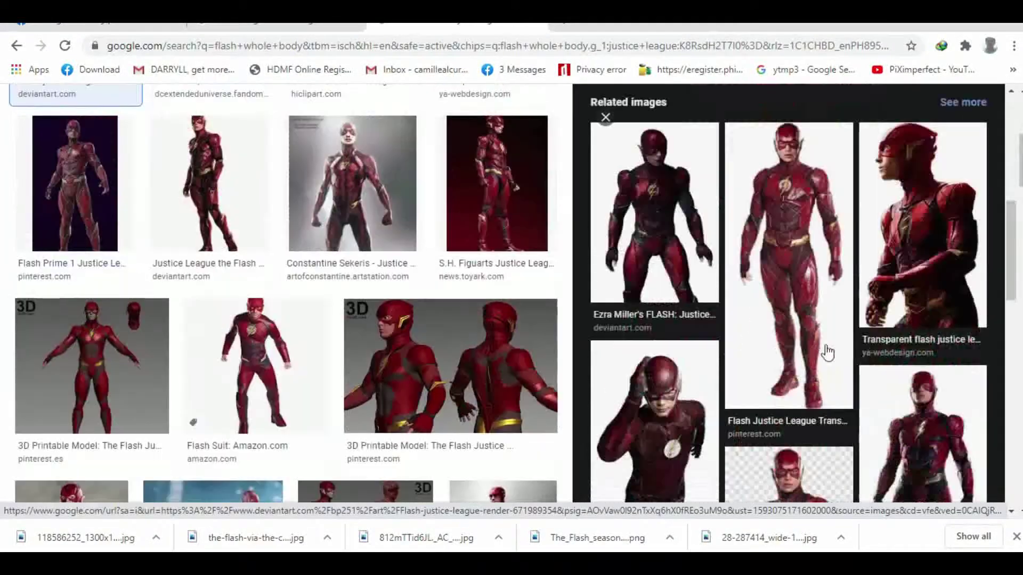
right_click(777, 232)
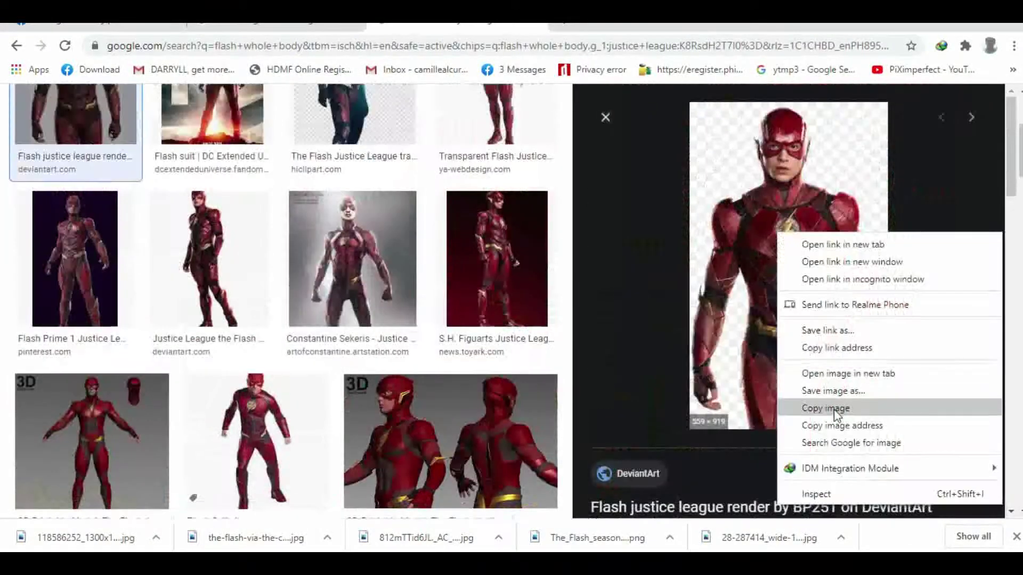
click(825, 408)
In Photoshop's Flash render document, move the boy's enlarged head over the suited figure's face.
scroll(282, 299, down, 4)
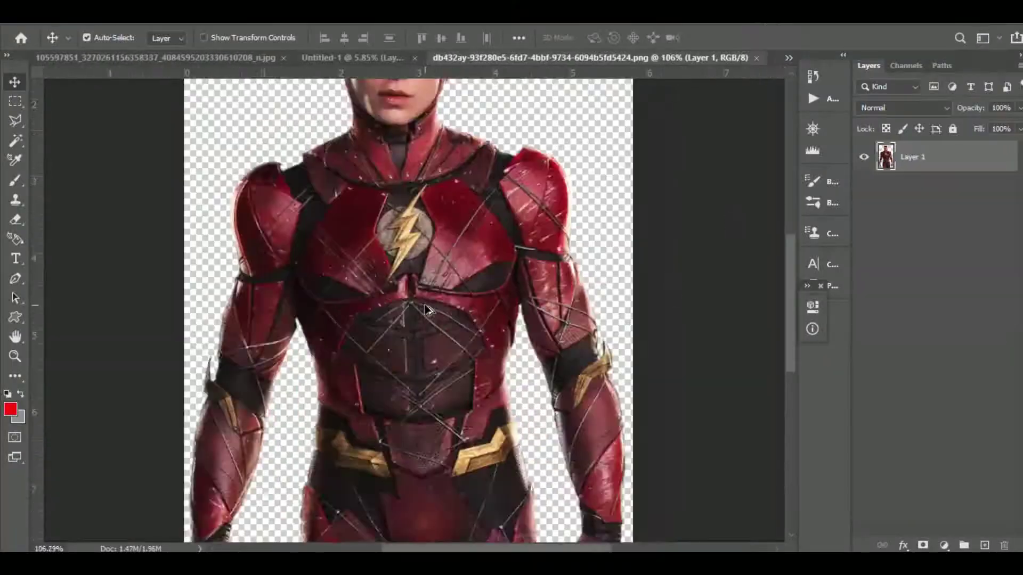
key(ctrl+0)
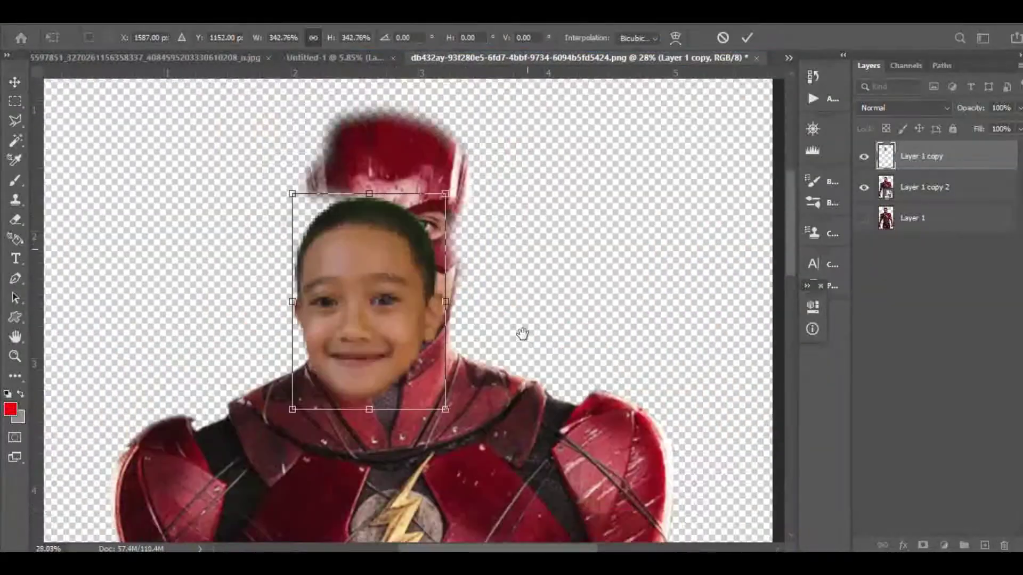
drag(379, 237, 489, 251)
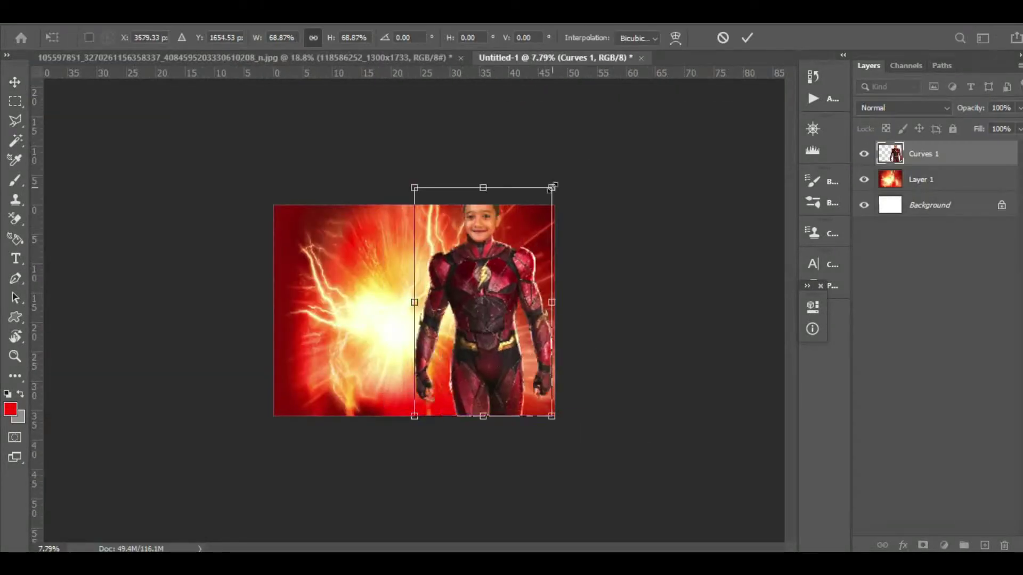
Scale the composited boy figure to 48.75% on the tarpaulin background and place it slightly left of centre.
drag(432, 333, 418, 327)
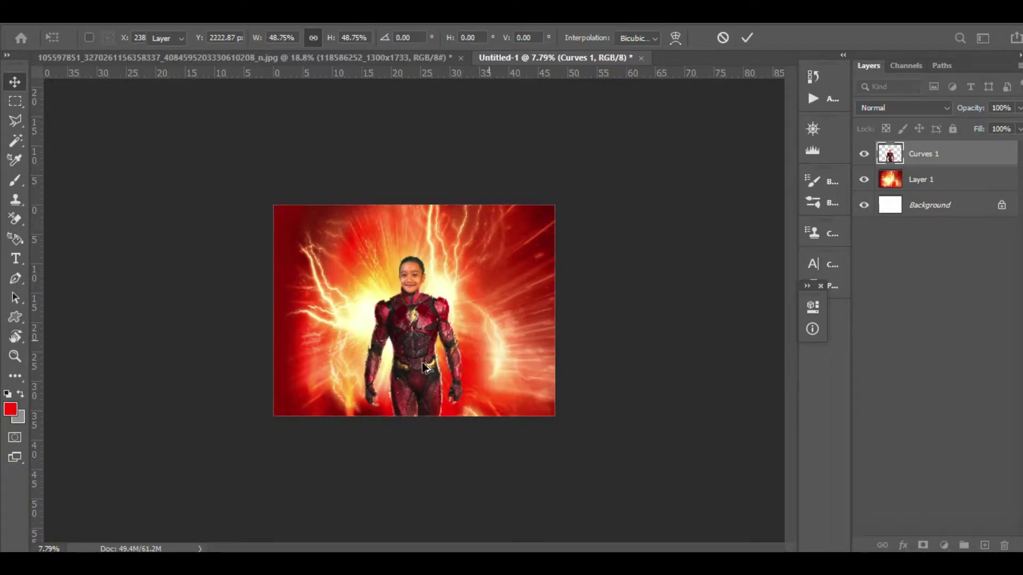
scroll(424, 367, up, 5)
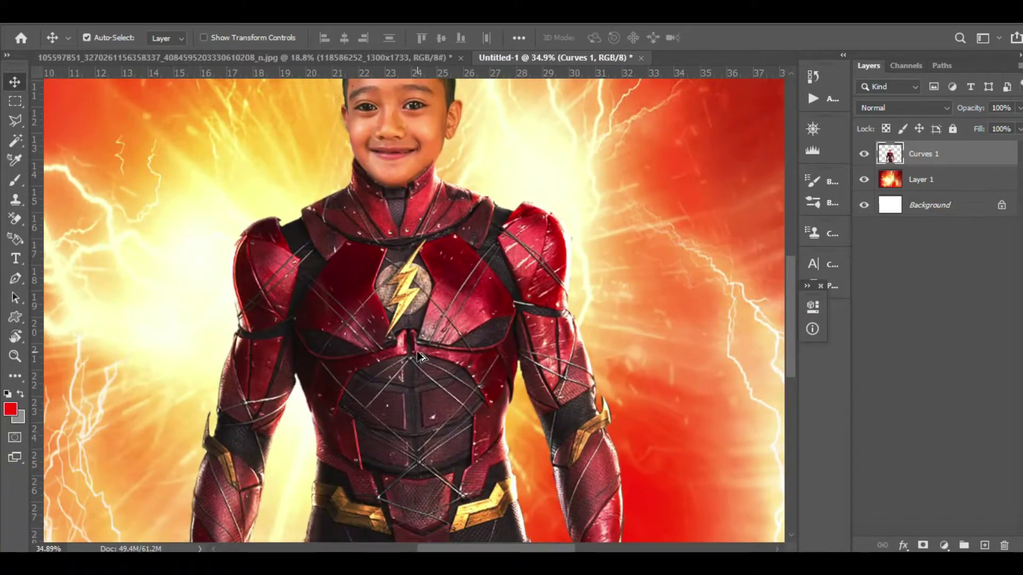
scroll(419, 357, down, 4)
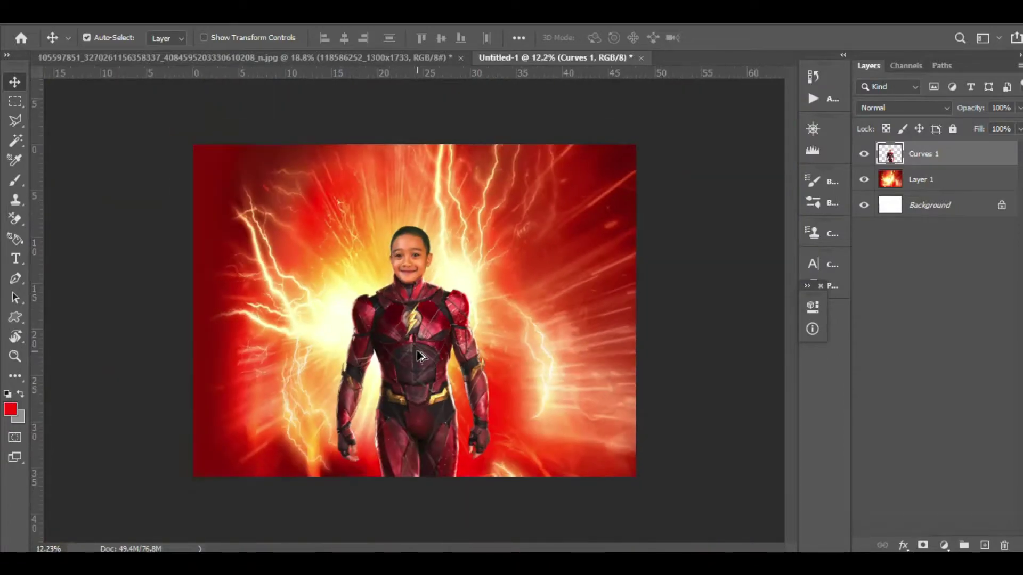
scroll(419, 356, up, 1)
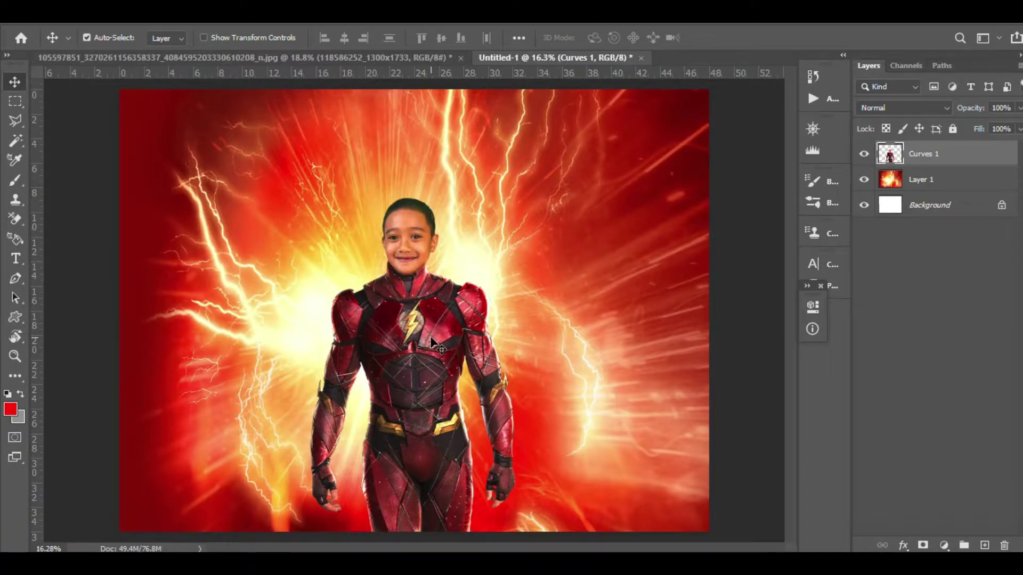
drag(430, 339, 407, 350)
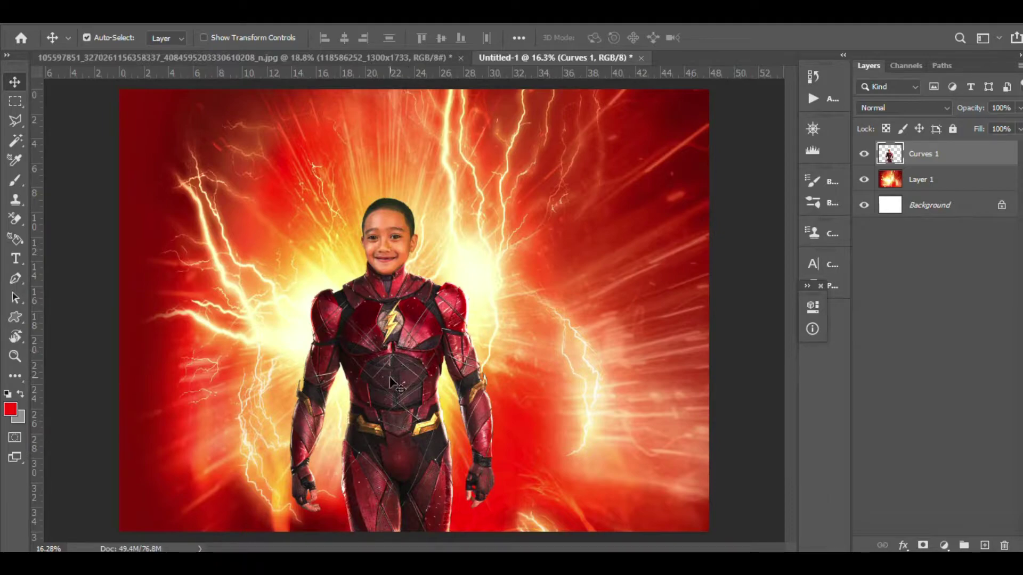
Save the tarpaulin layout as a Photoshop file named with the 4x3 size, the boy's first name and "flash".
scroll(392, 382, down, 3)
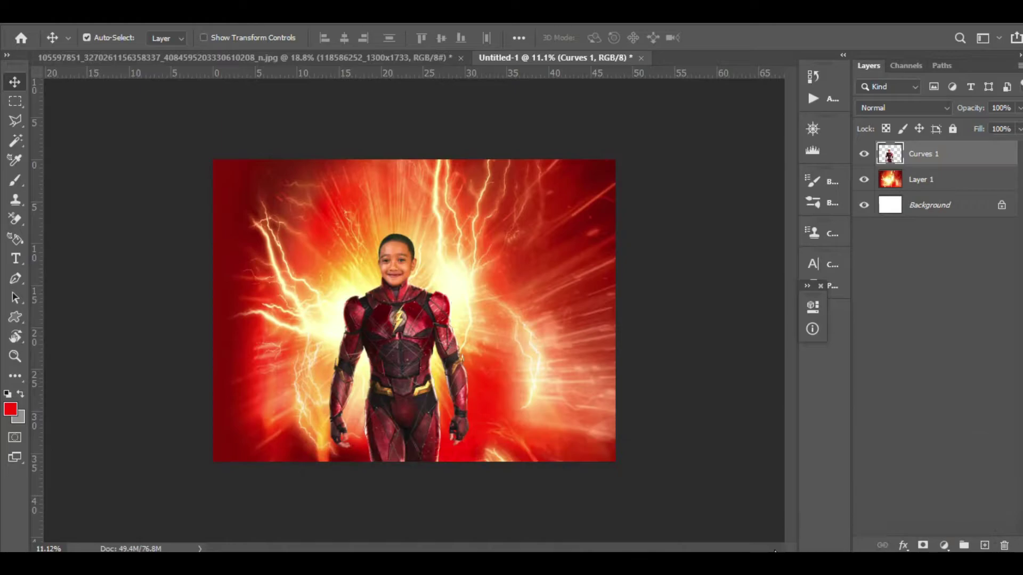
click(436, 58)
key(ctrl+Tab)
key(ctrl+s)
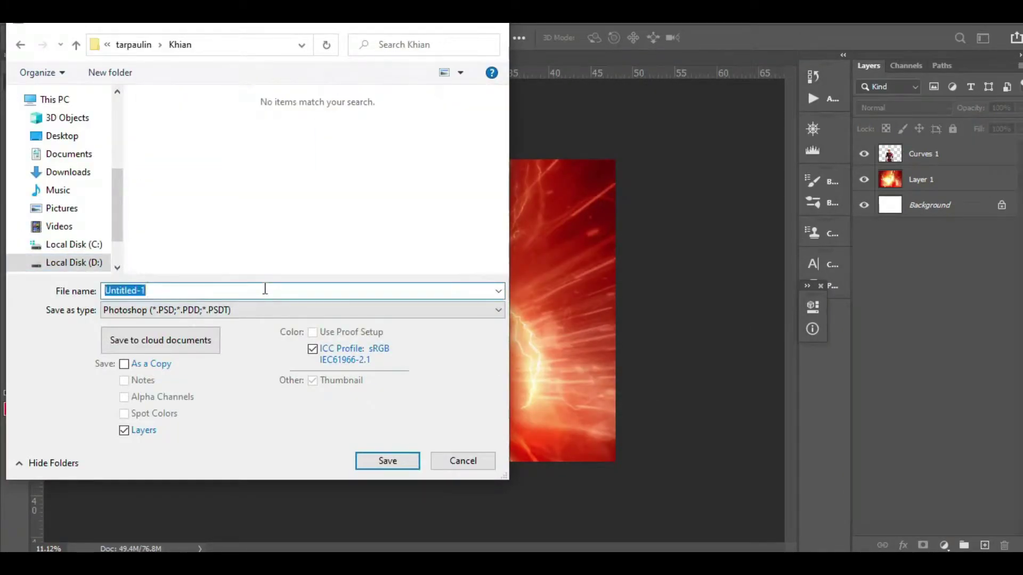
text(4x3 khian flash)
key(Return)
Place the side-profile Flash image in the upper-left area of the tarpaulin.
click(687, 512)
mouse_move(616, 297)
mouse_down()
mouse_move(282, 223)
mouse_move(302, 238)
mouse_up()
Erase background around the side-profile Flash with the Background Eraser at 56% tolerance and switch to the regular Eraser.
key(e)
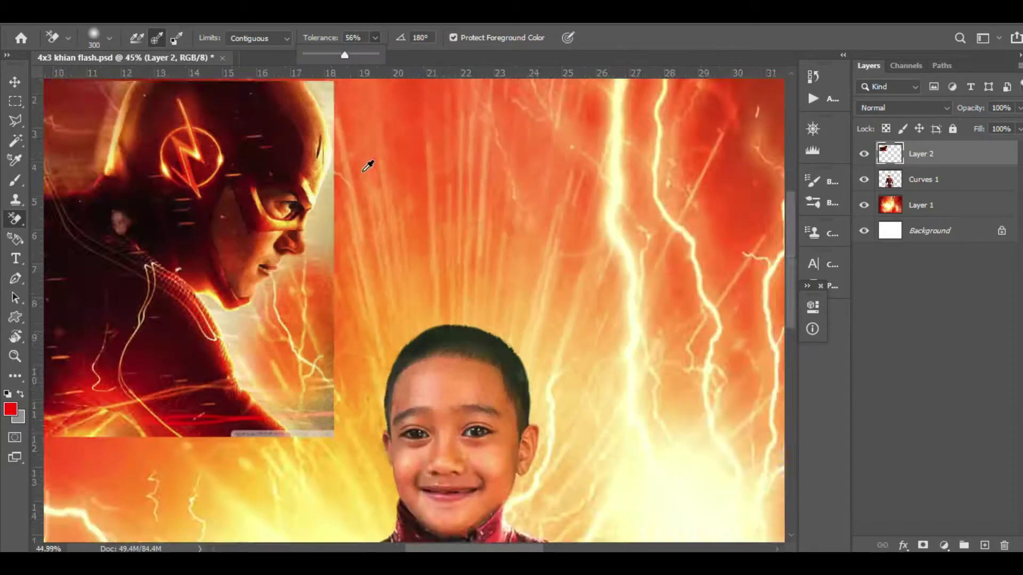
scroll(346, 162, up, 3)
scroll(302, 358, down, 5)
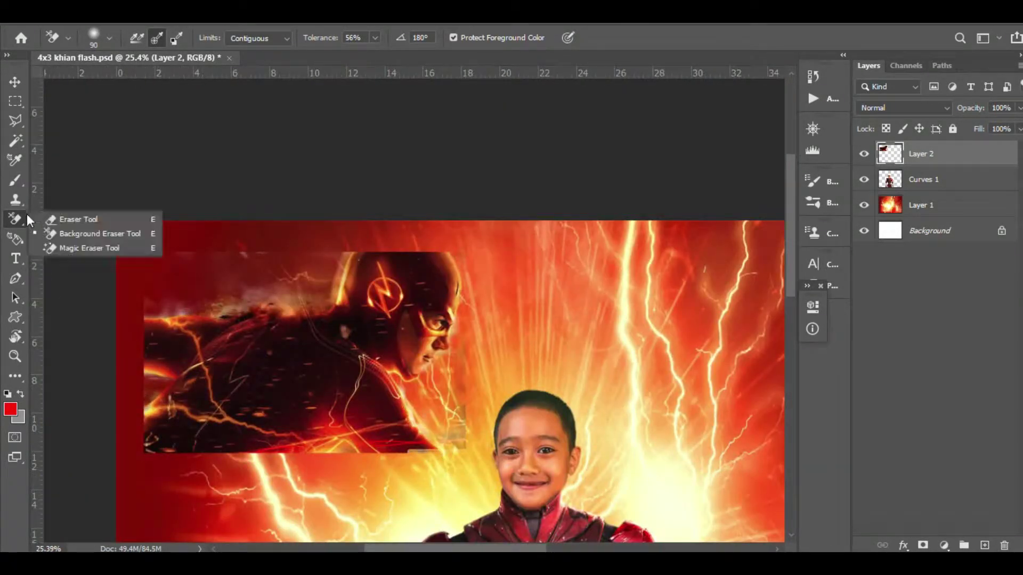
click(78, 219)
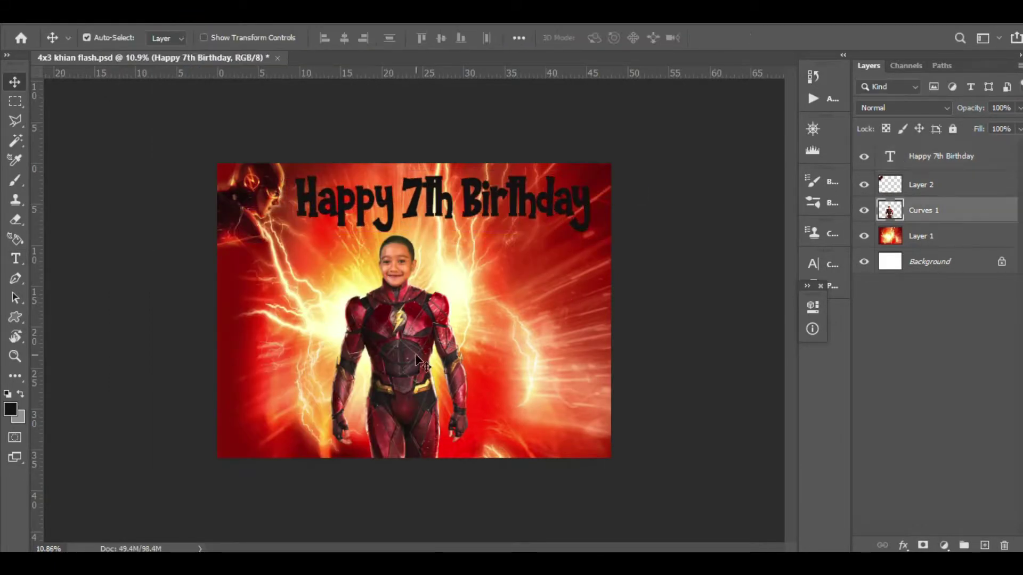
Move the boy's Flash figure to the left side of the tarpaulin.
drag(386, 326, 287, 327)
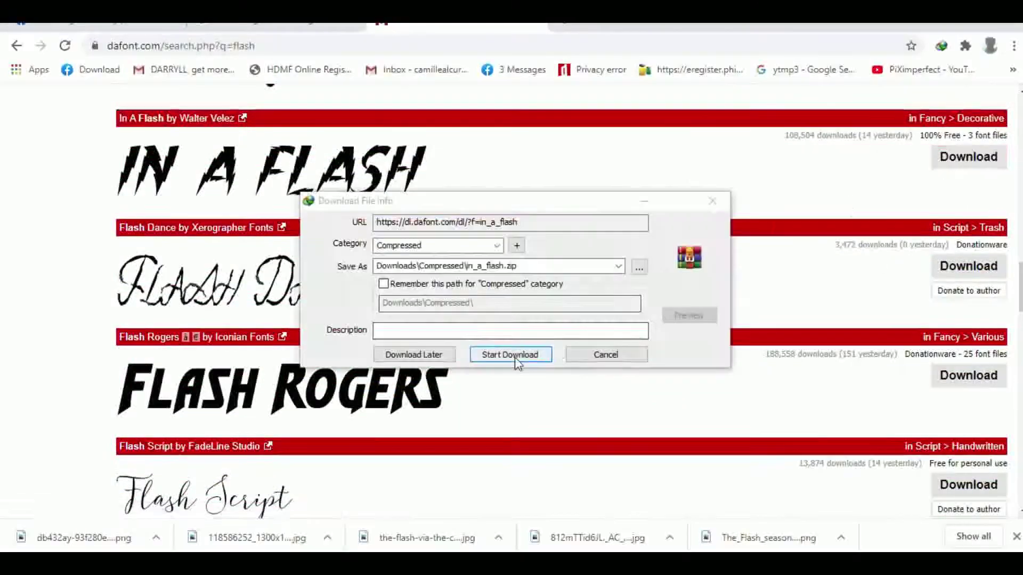
Download the In A Flash and Flash Rogers fonts from DaFont and check the remaining "flash" fonts.
click(510, 354)
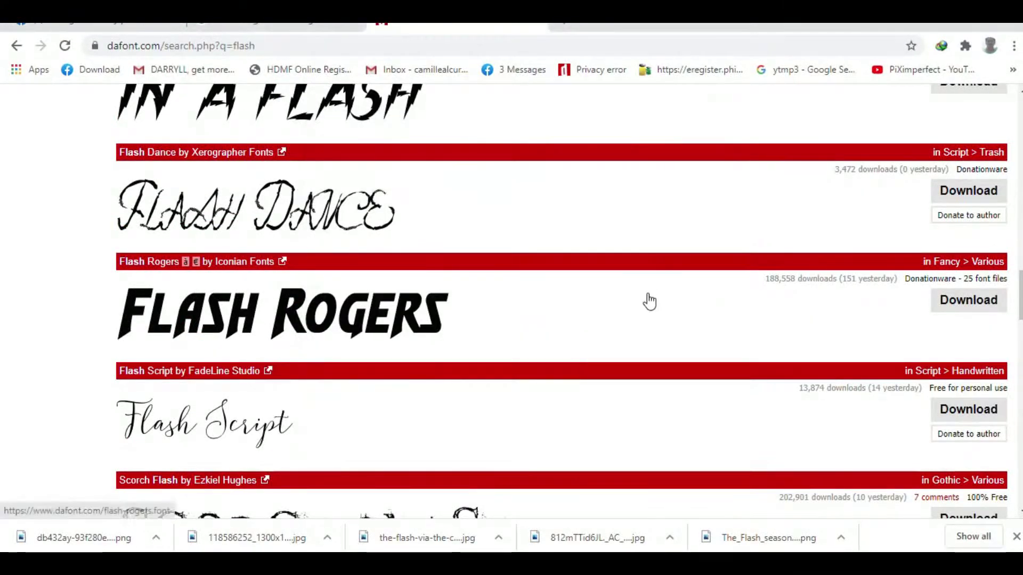
scroll(649, 301, down, 7)
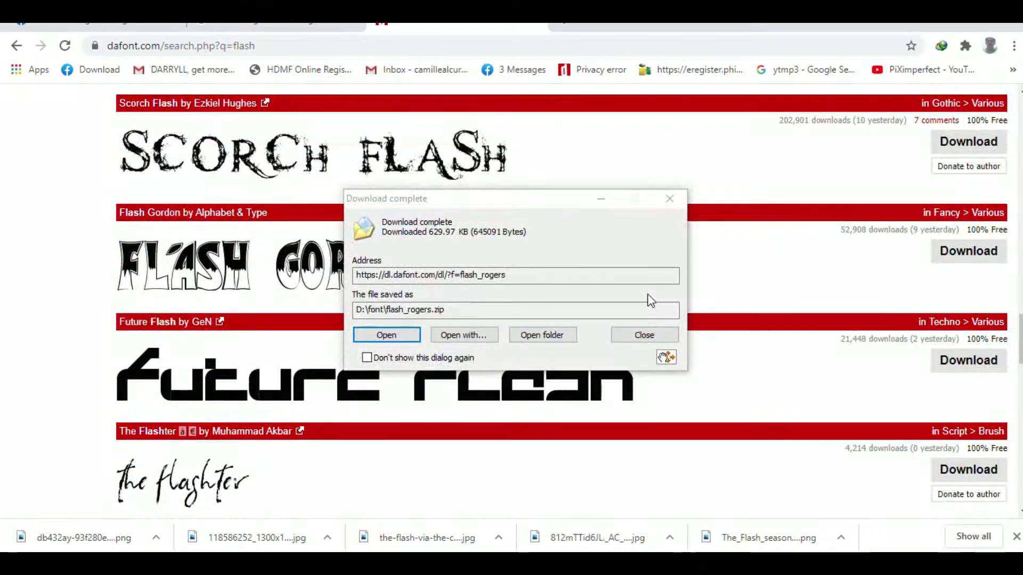
click(670, 200)
scroll(647, 294, down, 4)
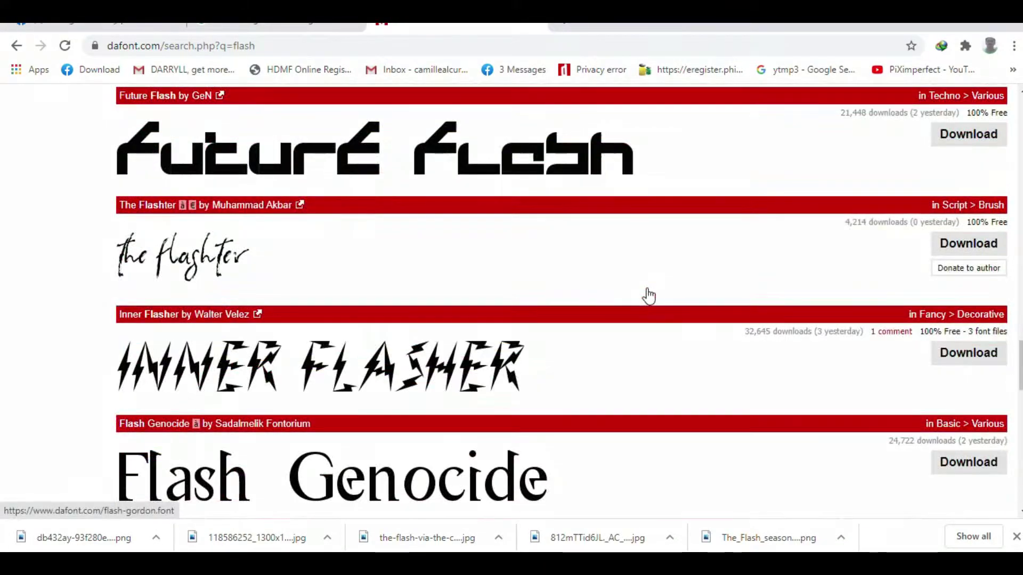
scroll(648, 295, down, 10)
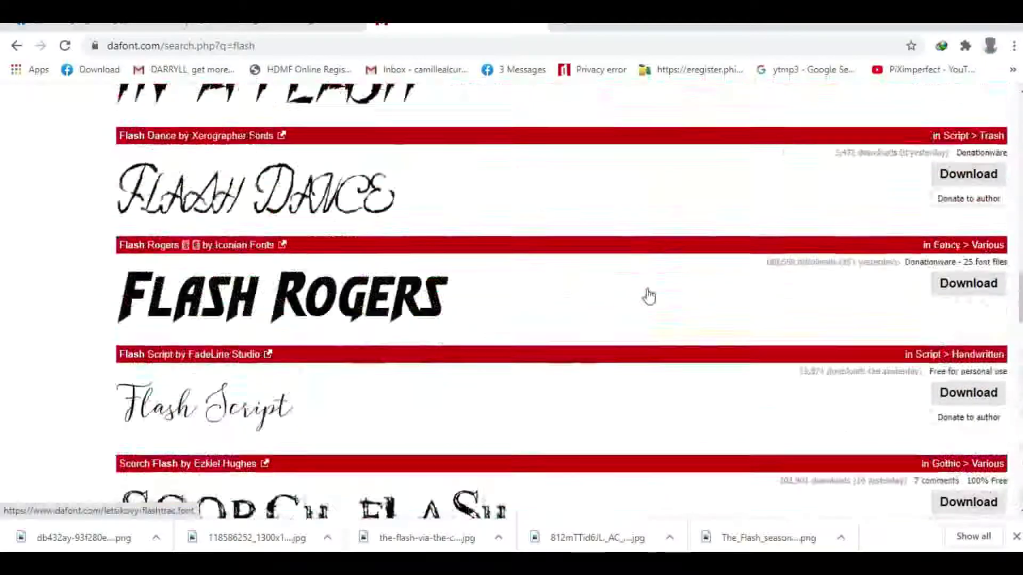
Back in Photoshop, change the celebrant's name text to the Flash Rogers 3D font at 274.61 pt.
key(alt+Tab)
double_click(250, 288)
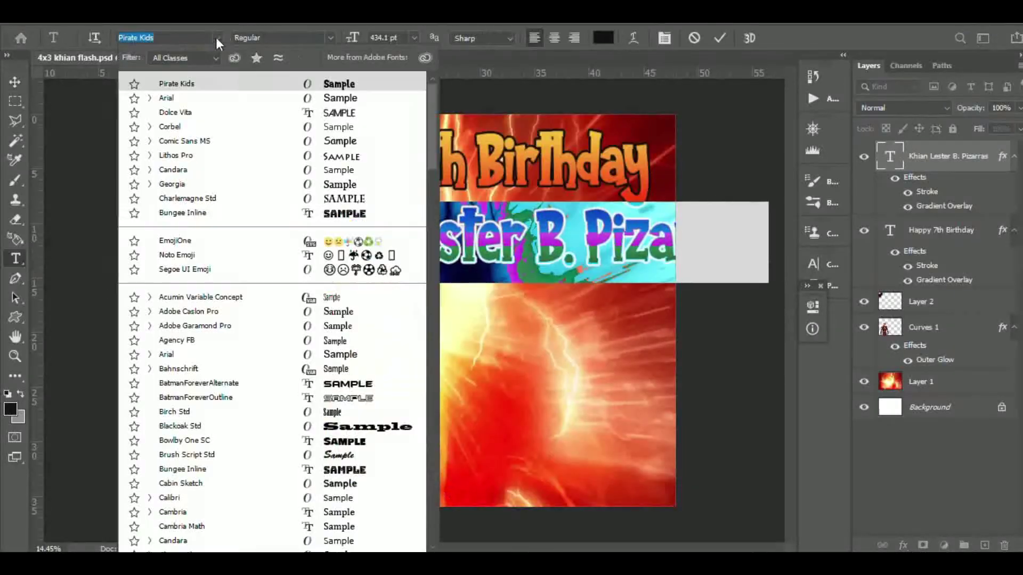
key(Return)
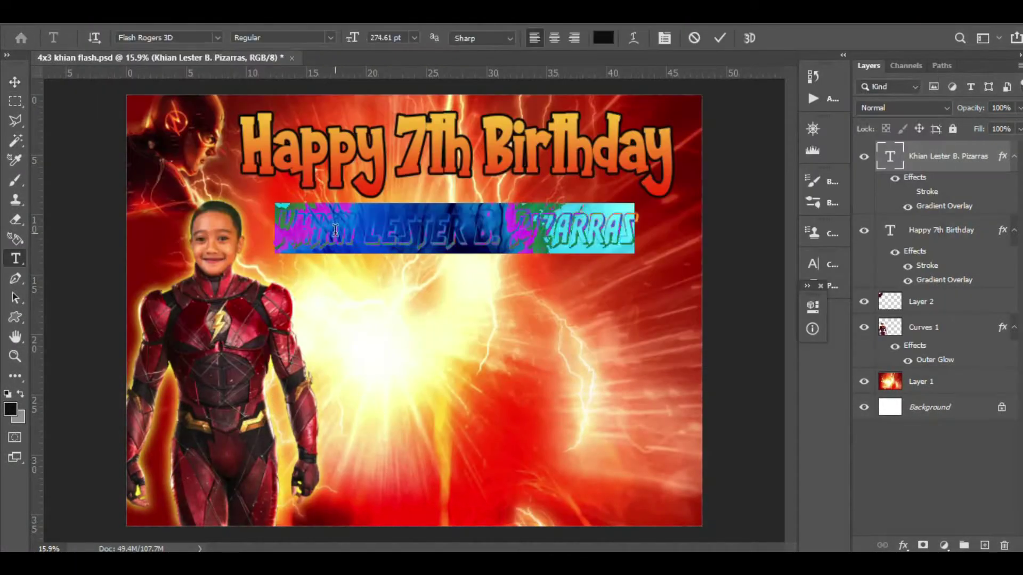
Change the date text below the celebrant's name to the same cartoon font as the Happy 7th Birthday greeting.
click(218, 37)
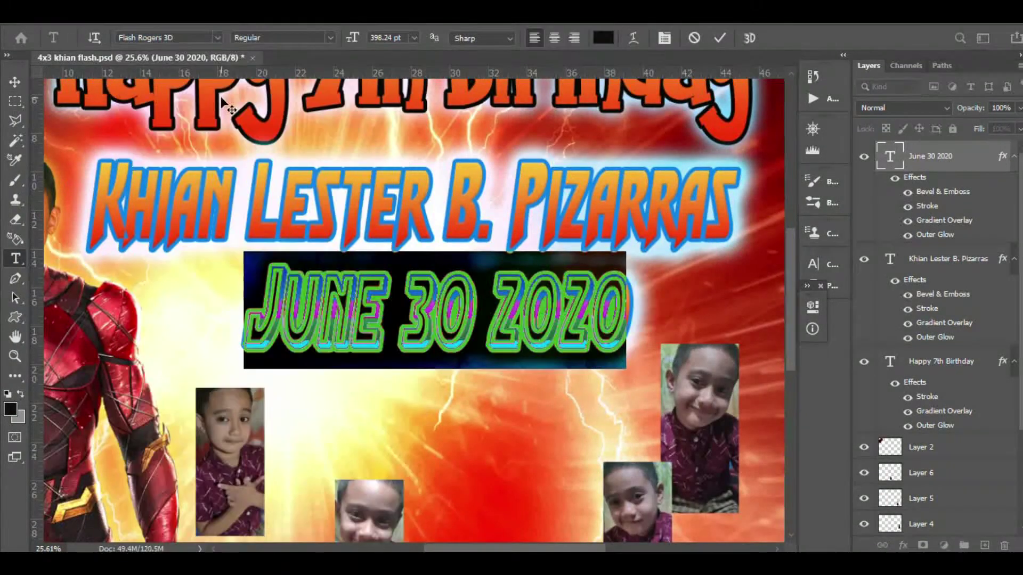
click(217, 37)
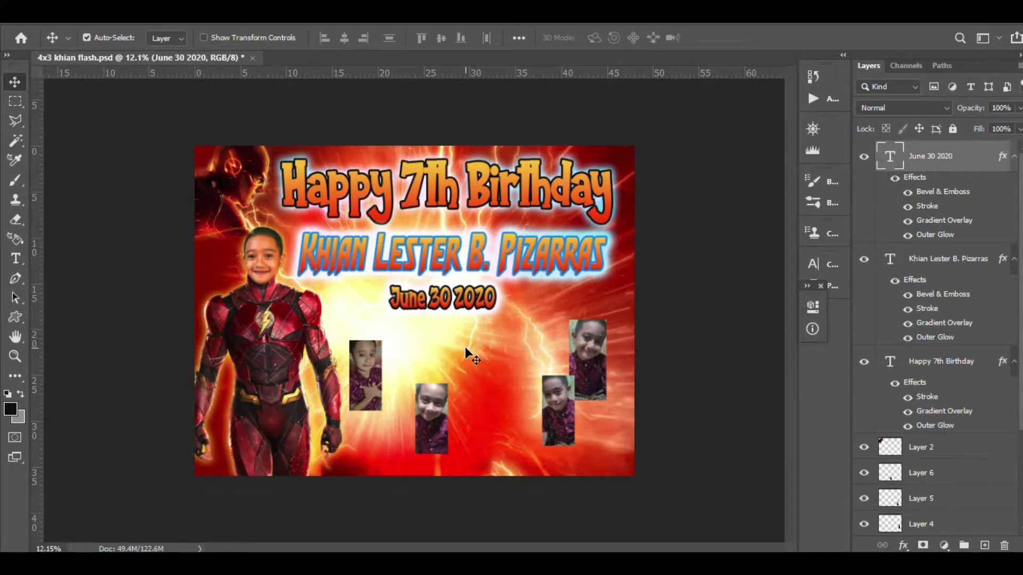
Arrange the four small photos in a descending row below the date, starting beside the Flash figure.
drag(431, 418, 404, 435)
drag(558, 410, 464, 435)
drag(590, 361, 516, 383)
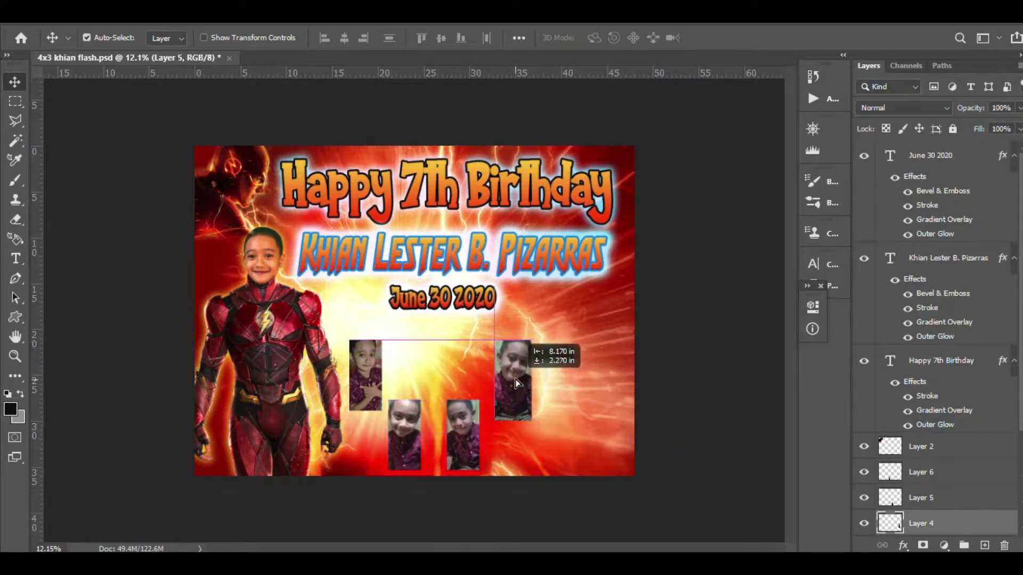
click(548, 469)
key(ctrl+0)
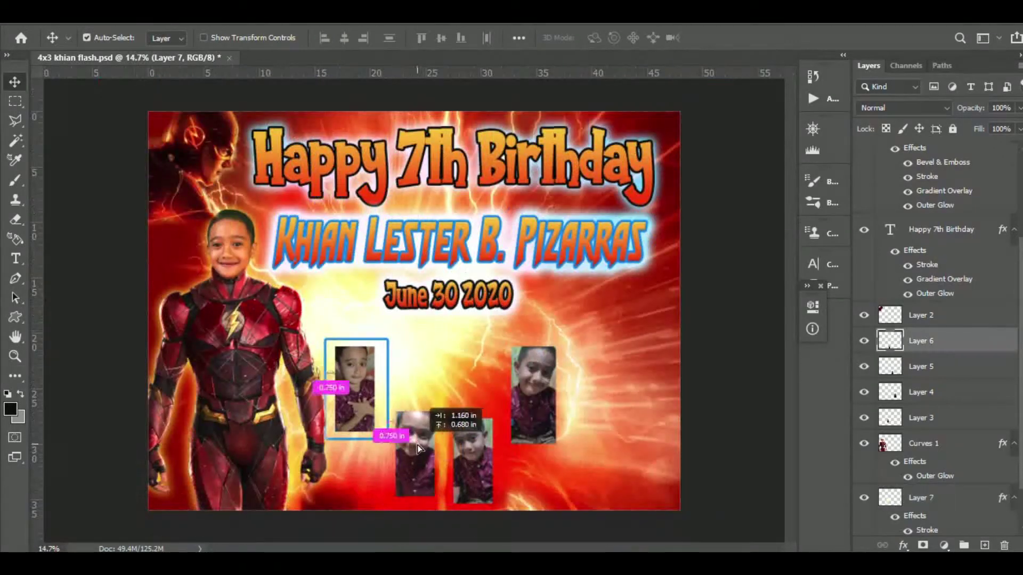
drag(518, 414, 513, 459)
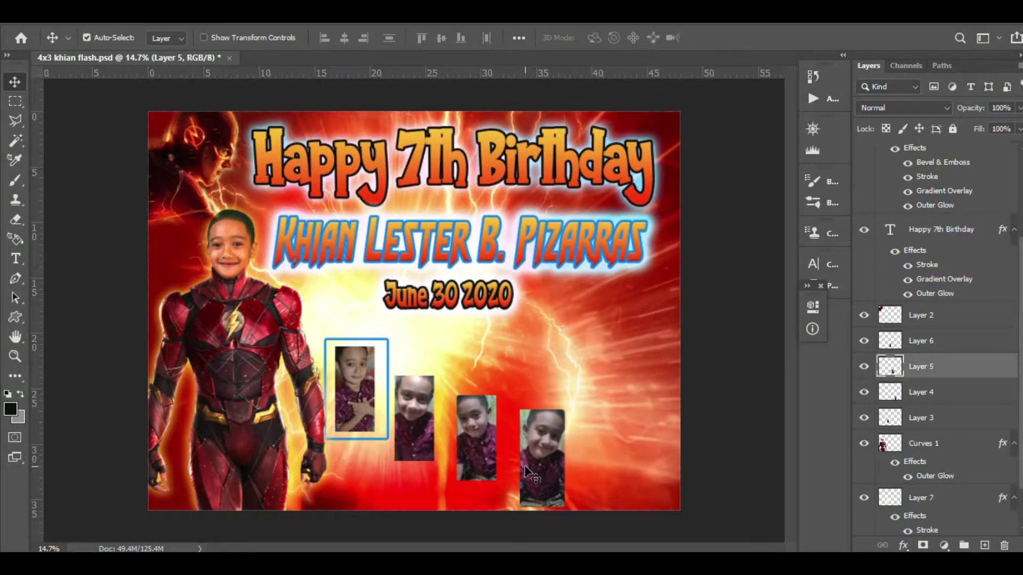
Duplicate the first photo's blue-outlined frame behind the other three photos and stagger the framed photos.
scroll(377, 438, up, 5)
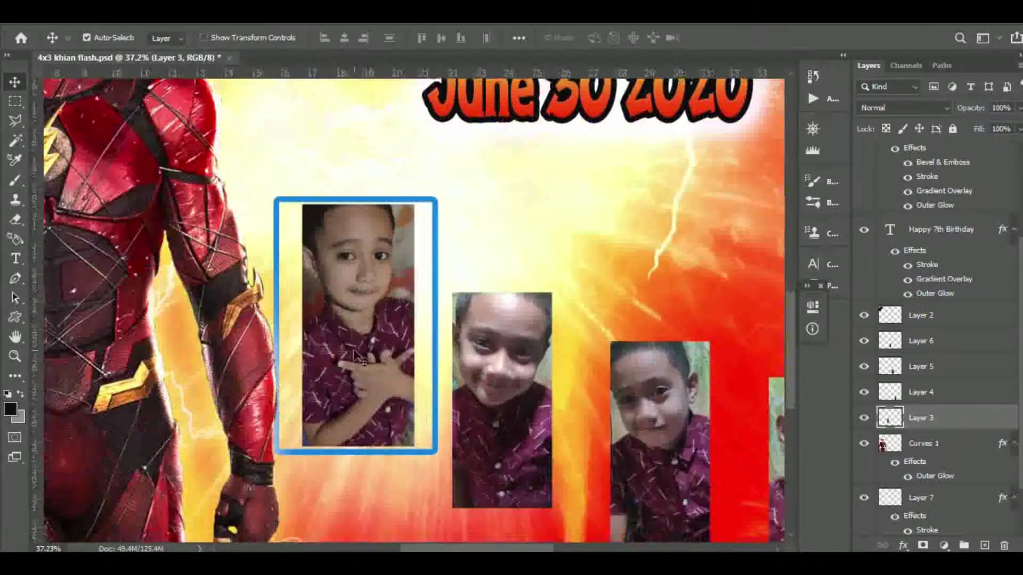
scroll(497, 408, down, 2)
drag(399, 391, 510, 450)
click(509, 447)
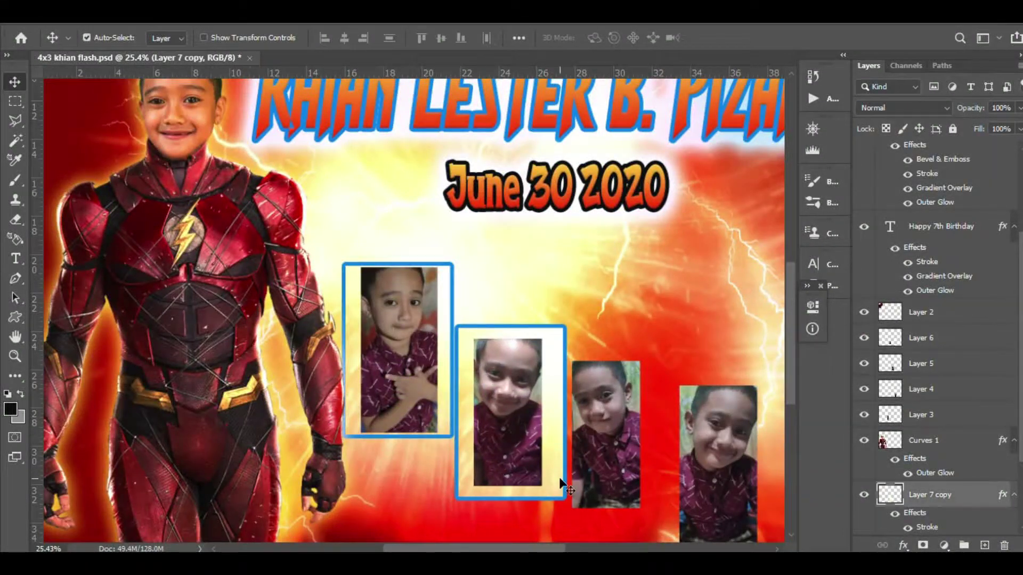
drag(551, 486, 655, 426)
scroll(532, 426, down, 3)
drag(506, 441, 569, 495)
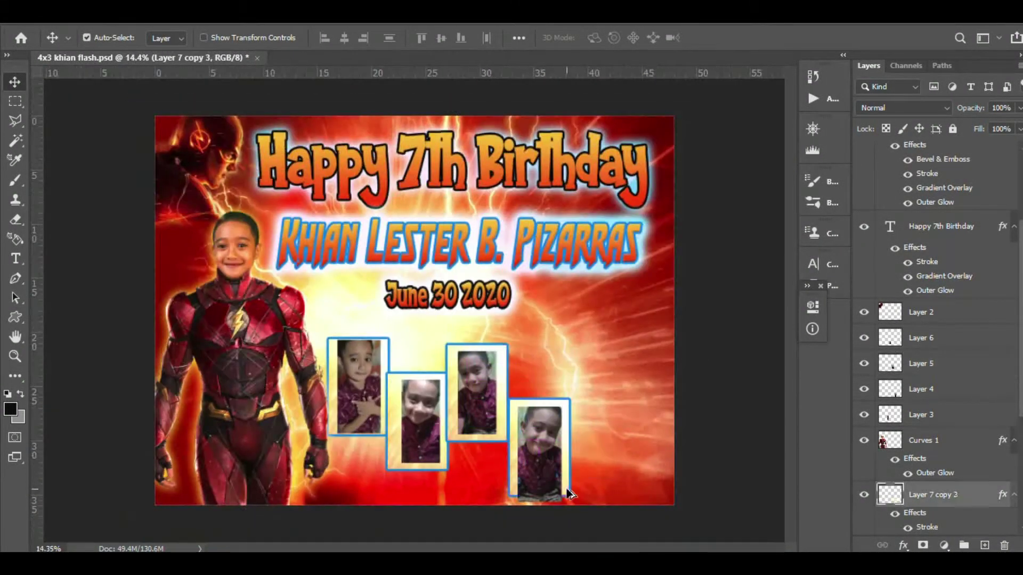
scroll(557, 482, up, 2)
click(349, 410)
scroll(533, 373, down, 1)
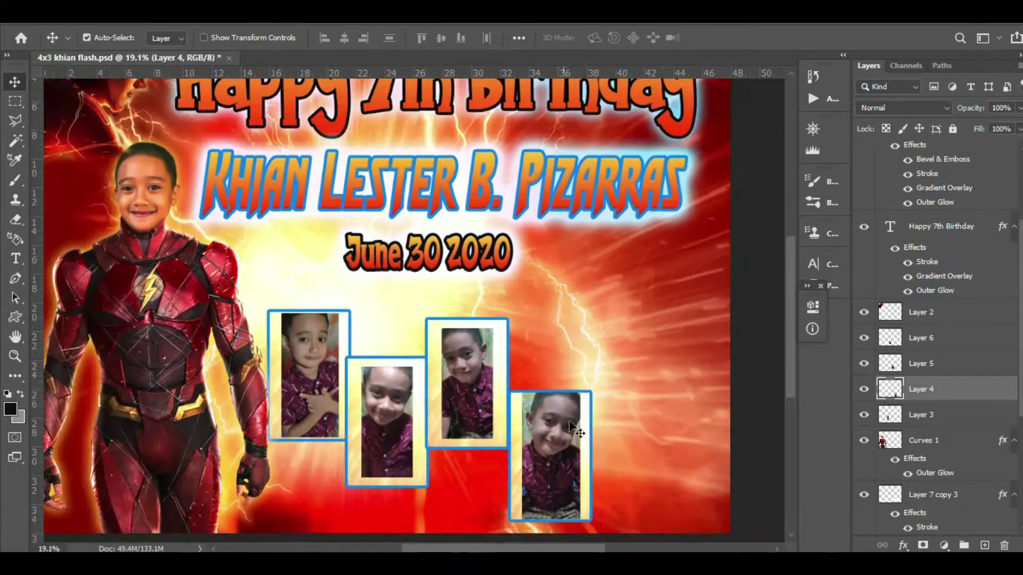
Copy a rectangular section of the lightning background onto its own layer as a new photo frame, replacing the second photo's frame.
click(539, 261)
key(m)
drag(539, 261, 614, 389)
key(v)
drag(360, 479, 440, 441)
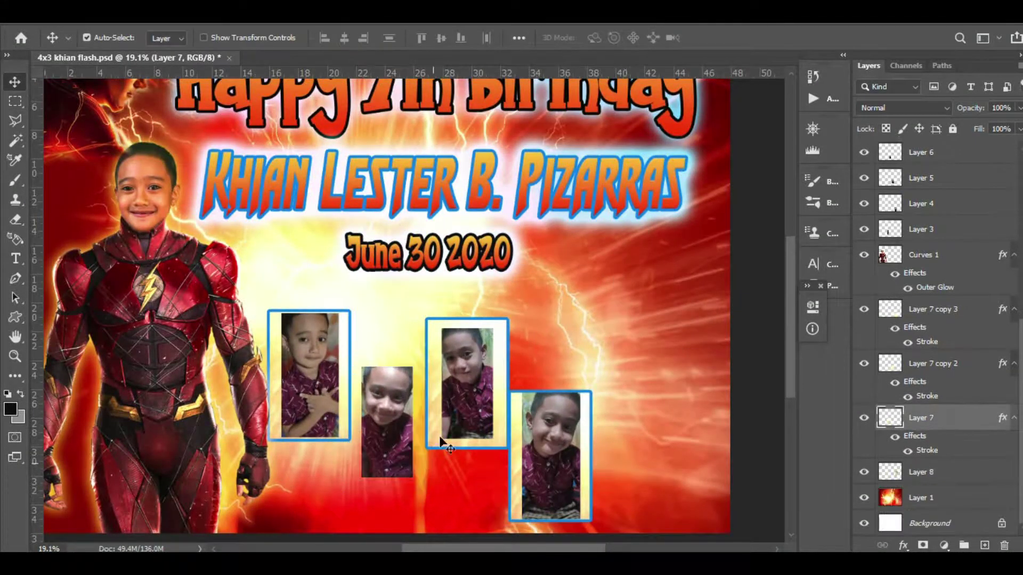
Give the new frame layer a Stroke effect with a Gradient fill, using a blue gradient preset.
right_click(920, 472)
click(876, 176)
click(421, 315)
click(654, 353)
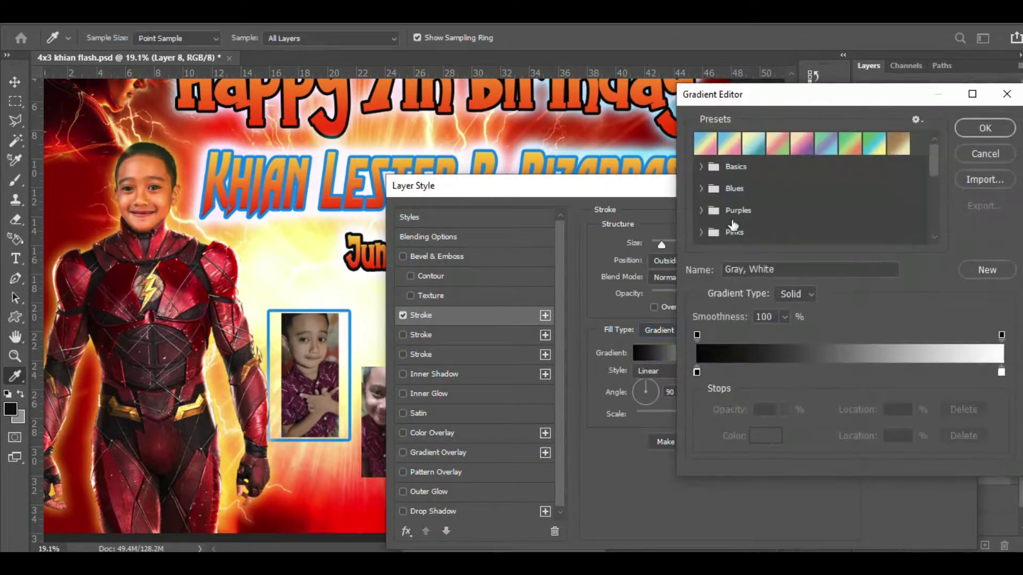
click(741, 190)
scroll(744, 205, down, 4)
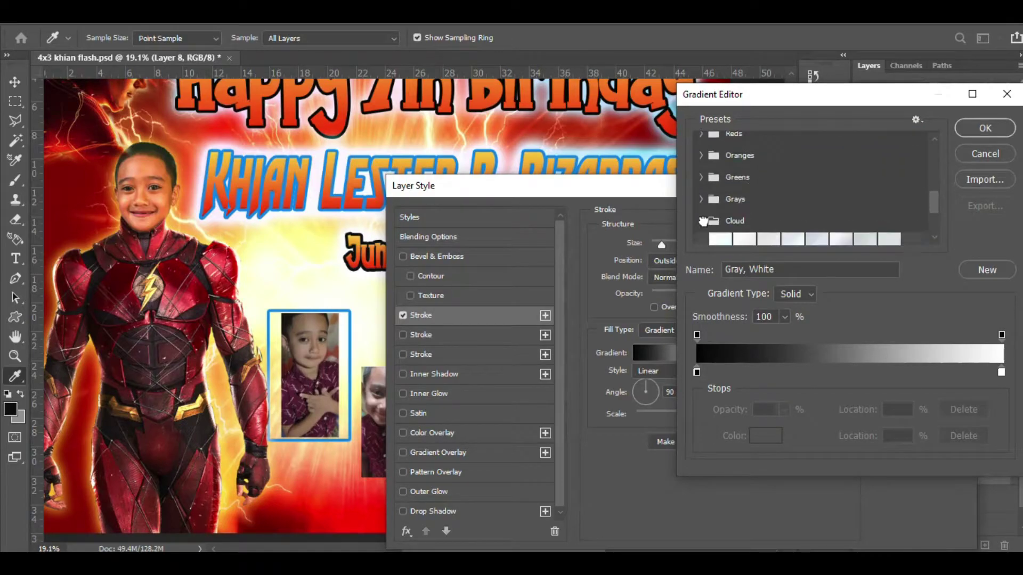
scroll(709, 220, down, 3)
scroll(773, 224, up, 4)
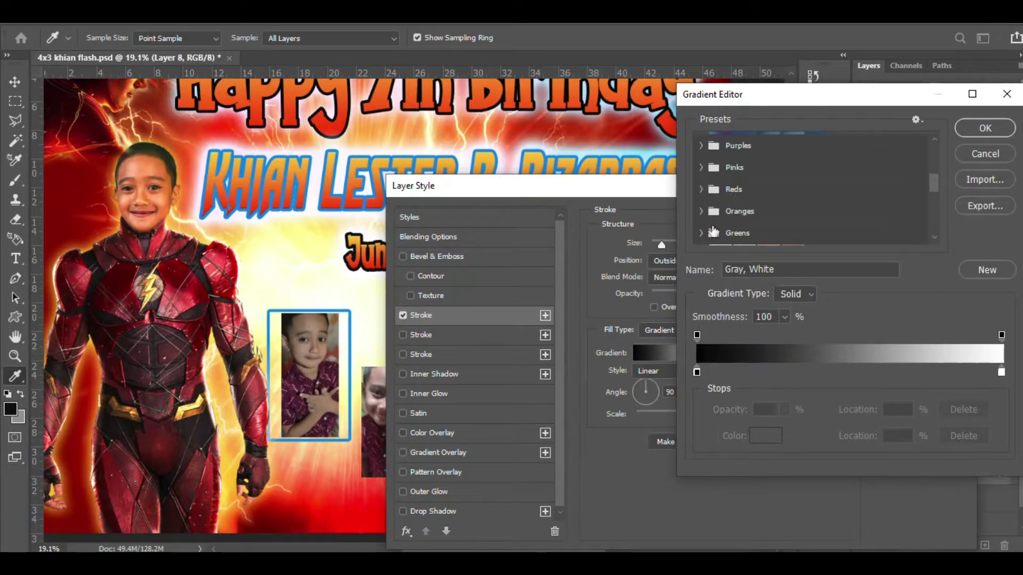
click(701, 167)
scroll(772, 192, up, 3)
click(799, 202)
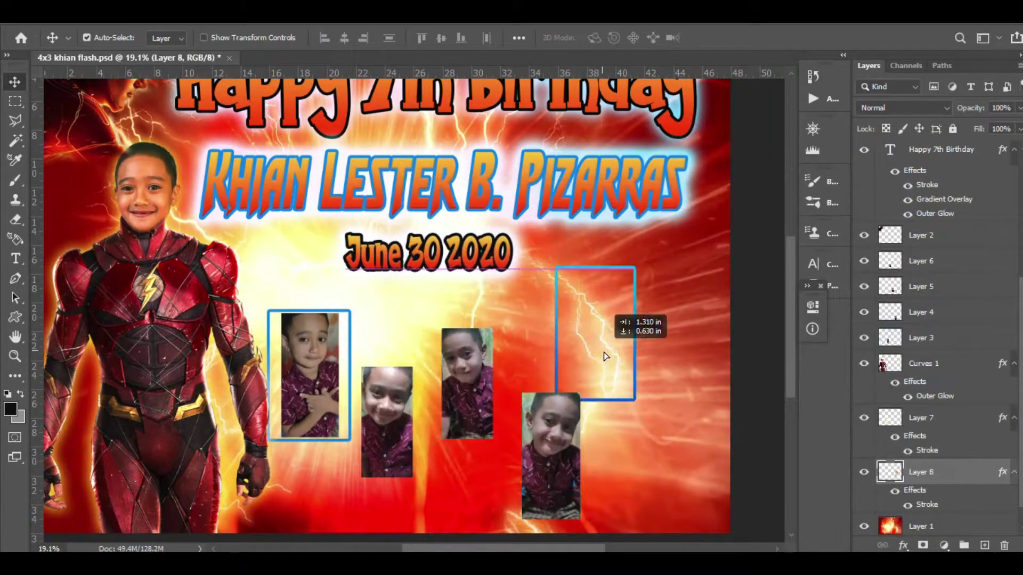
Place gradient-outlined frames behind the second, third and fourth photos and enlarge the third and fourth photos to fill them.
drag(606, 354, 581, 482)
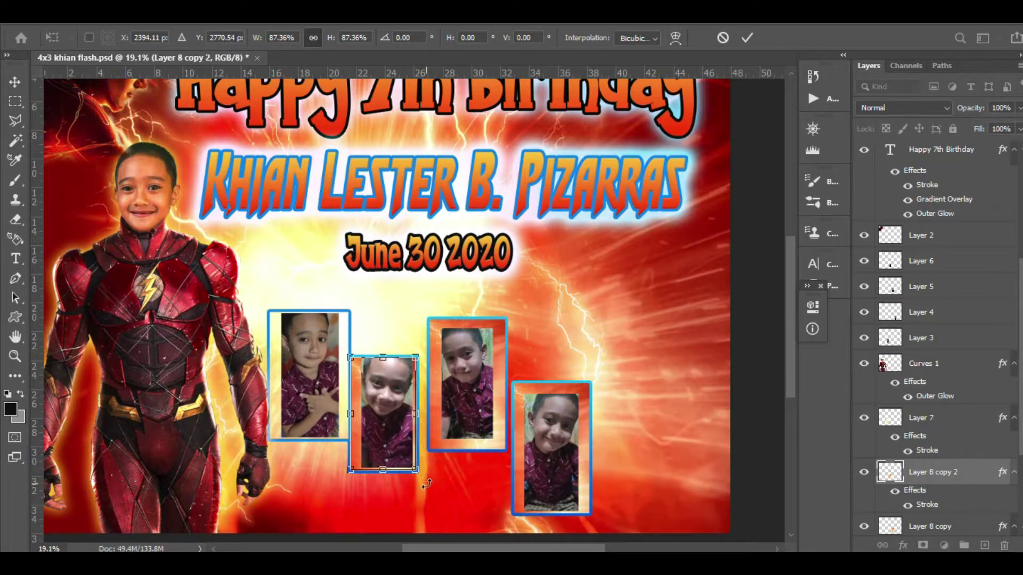
click(478, 438)
key(ctrl+t)
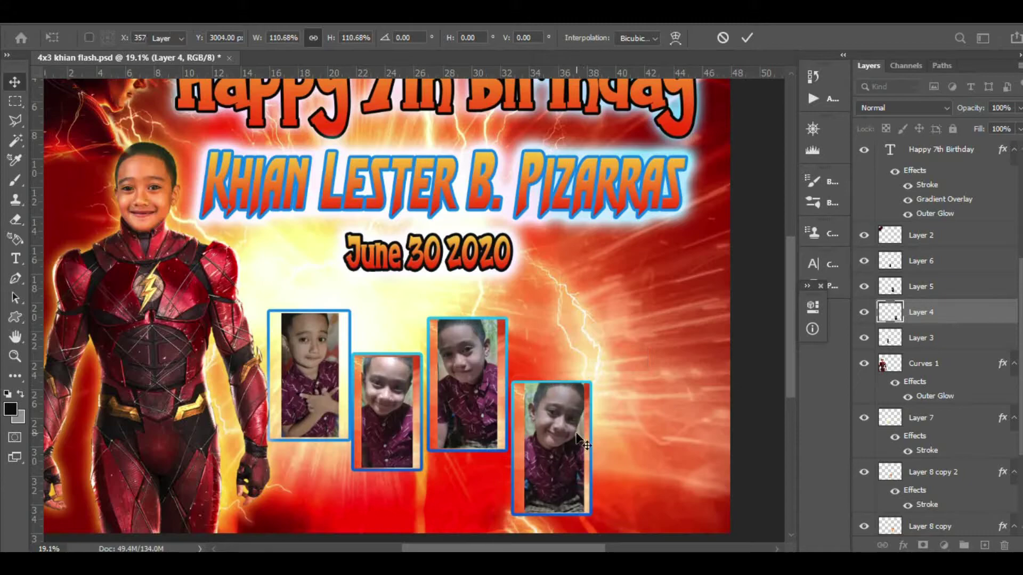
scroll(574, 438, down, 3)
scroll(447, 427, up, 5)
Resize the first and second photos with Free Transform to fit their frames.
click(447, 426)
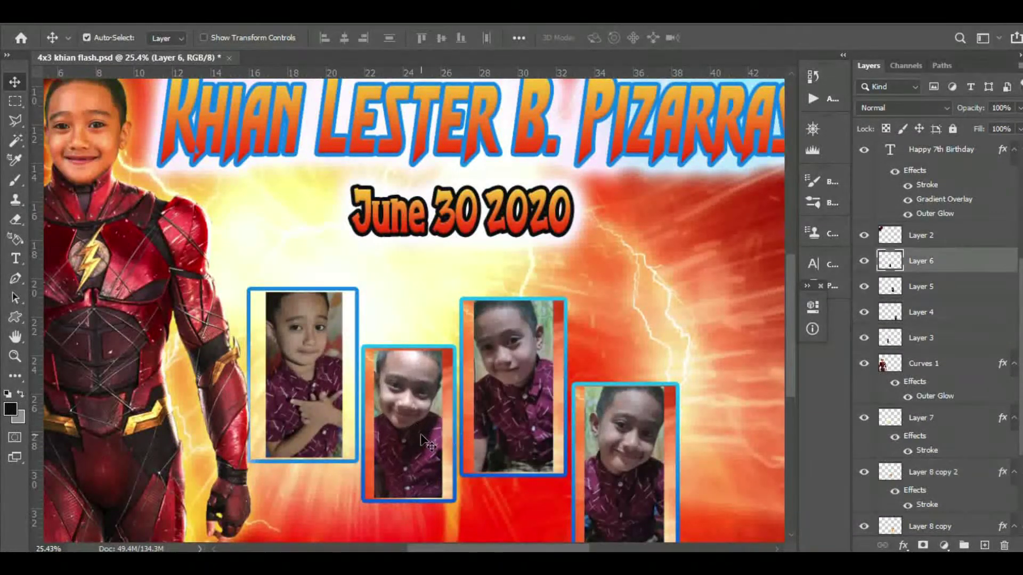
click(318, 416)
key(ctrl+shift+t)
click(399, 411)
key(ctrl+t)
drag(440, 349, 441, 348)
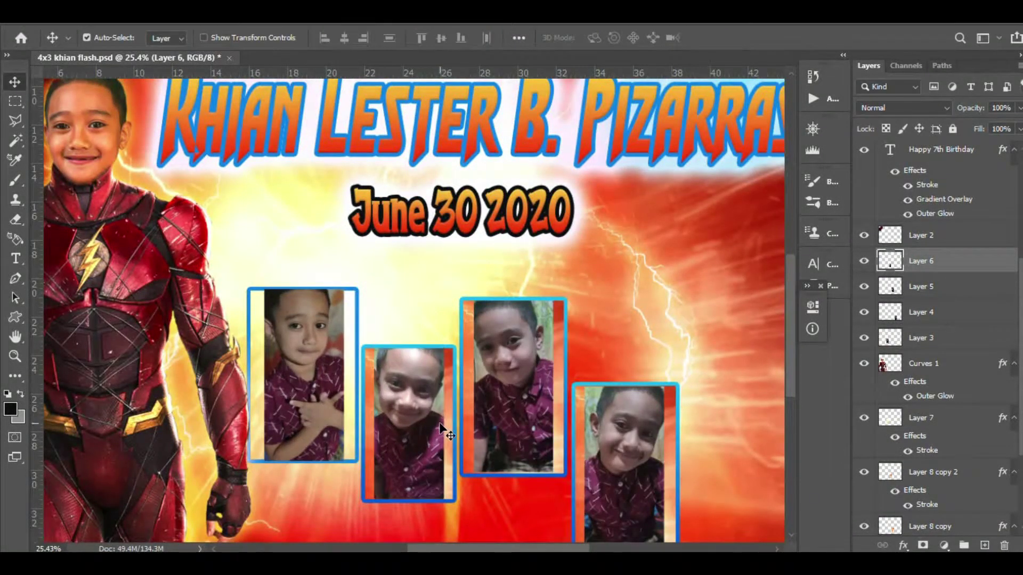
Move the side-profile Flash layer (Layer 2) directly below the boy's Flash figure layer (Curves 1).
scroll(440, 429, down, 3)
scroll(235, 250, up, 10)
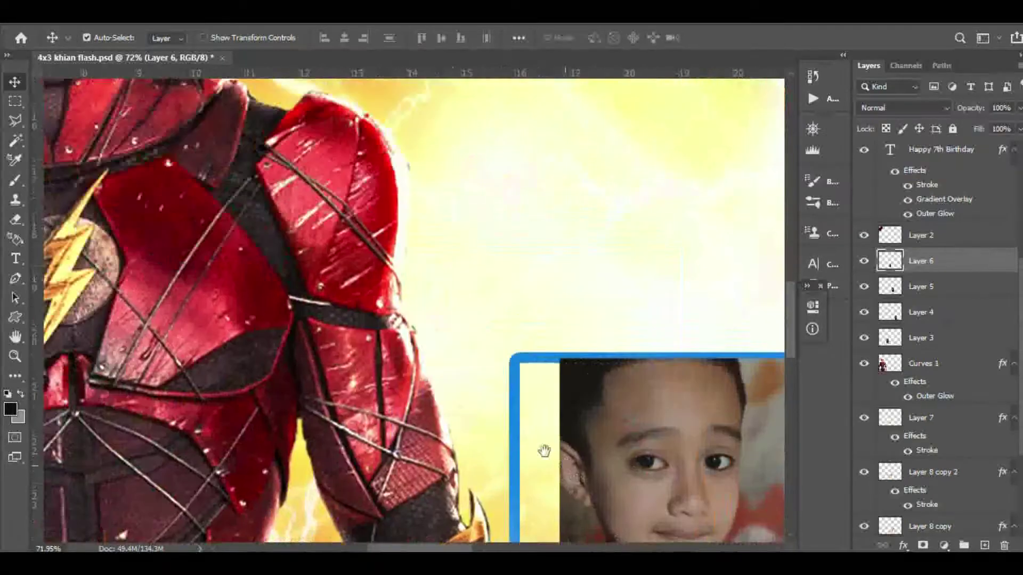
scroll(373, 373, down, 5)
scroll(234, 250, up, 5)
click(861, 235)
drag(863, 235, 863, 392)
scroll(426, 335, down, 4)
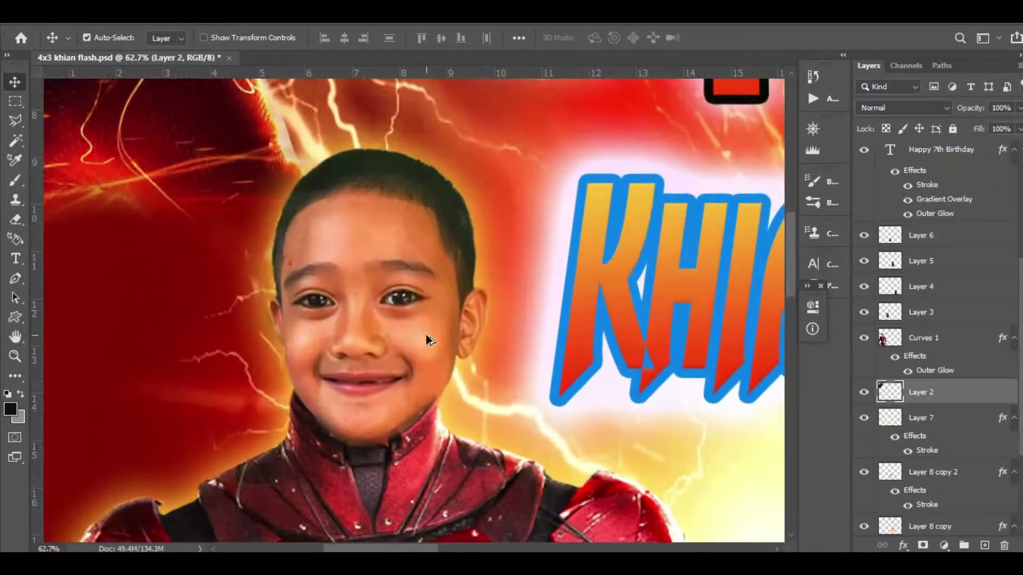
Brighten the boy's Flash figure with a Levels adjustment on the Curves 1 layer.
click(922, 337)
key(ctrl+l)
drag(797, 333, 779, 333)
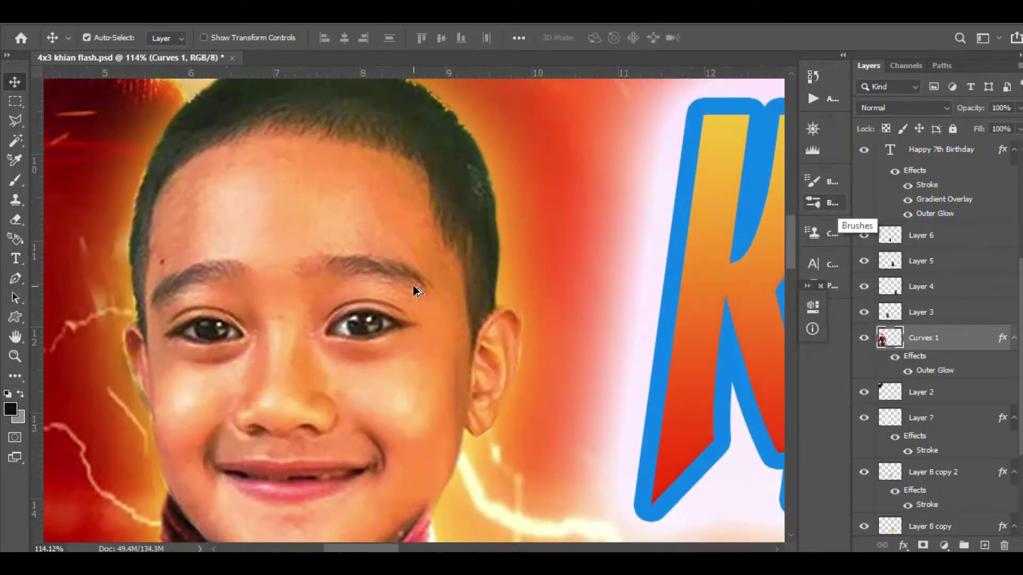
Clean up the edges of the boy's head with the Eraser and the Smudge tool at 54% strength.
scroll(411, 290, up, 5)
click(470, 224)
key(e)
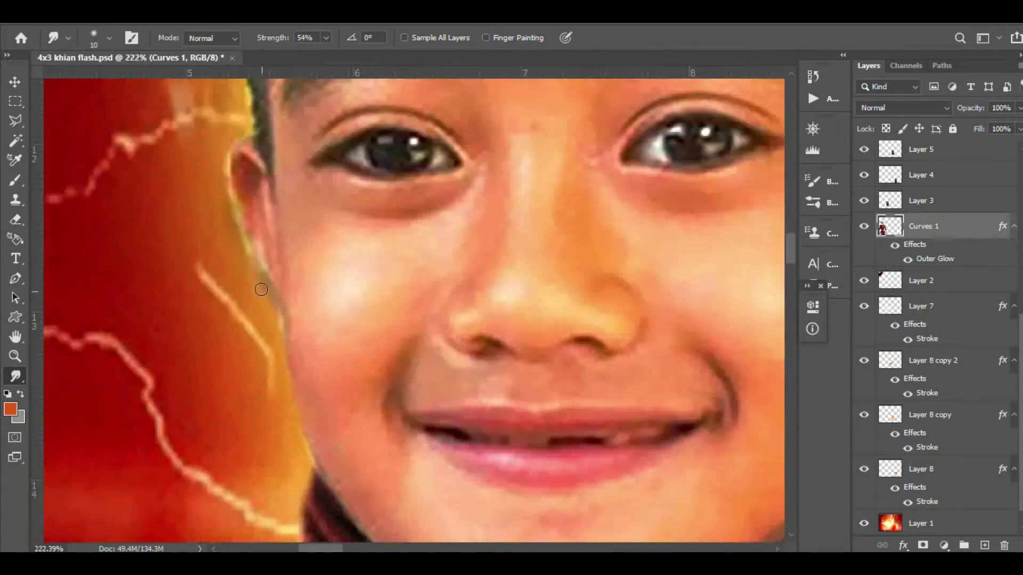
click(71, 333)
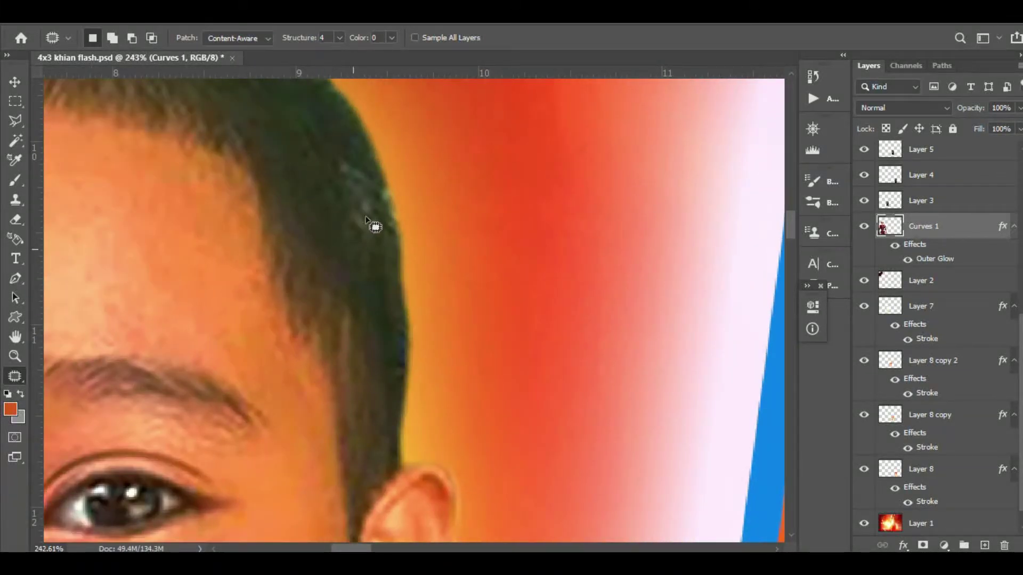
Patch the light spots in the hair above the boy's ear with Content-Aware and retouch the tone using Midtones at 50% exposure.
drag(344, 164, 420, 315)
key(o)
scroll(395, 281, down, 8)
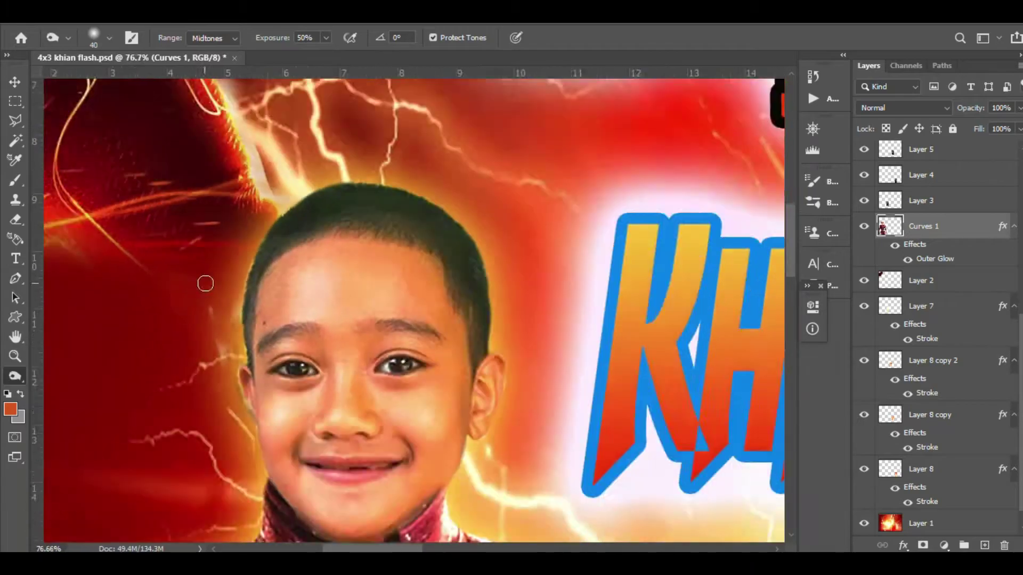
key(v)
scroll(500, 468, up, 3)
scroll(500, 468, down, 3)
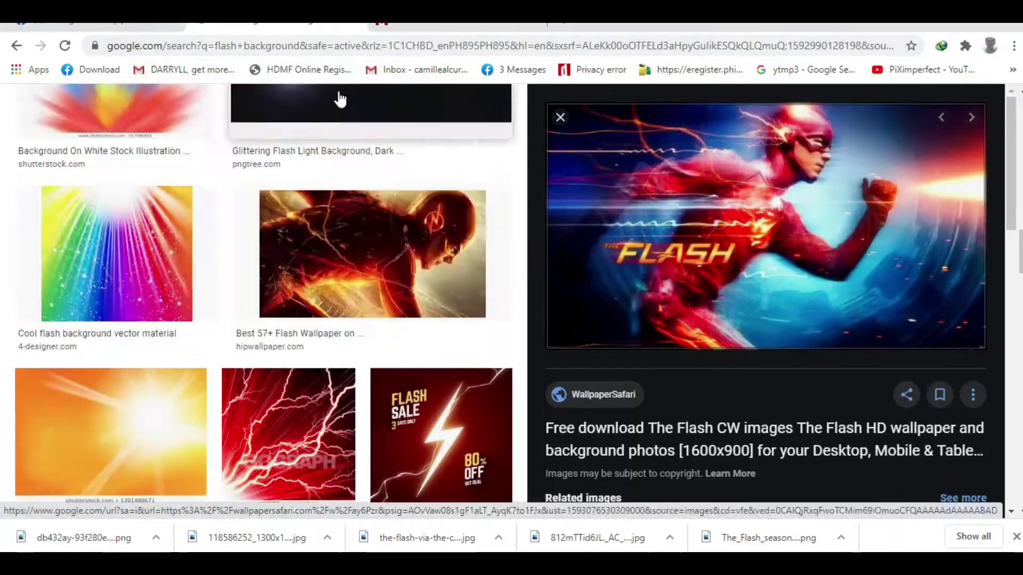
Switch to the browser, search Google for "lightning brush photoshop" and open the 18 Electrifying Lightning Brush Strikes page on Brusheezy.
scroll(337, 101, up, 5)
drag(219, 115, 91, 114)
text(lightning)
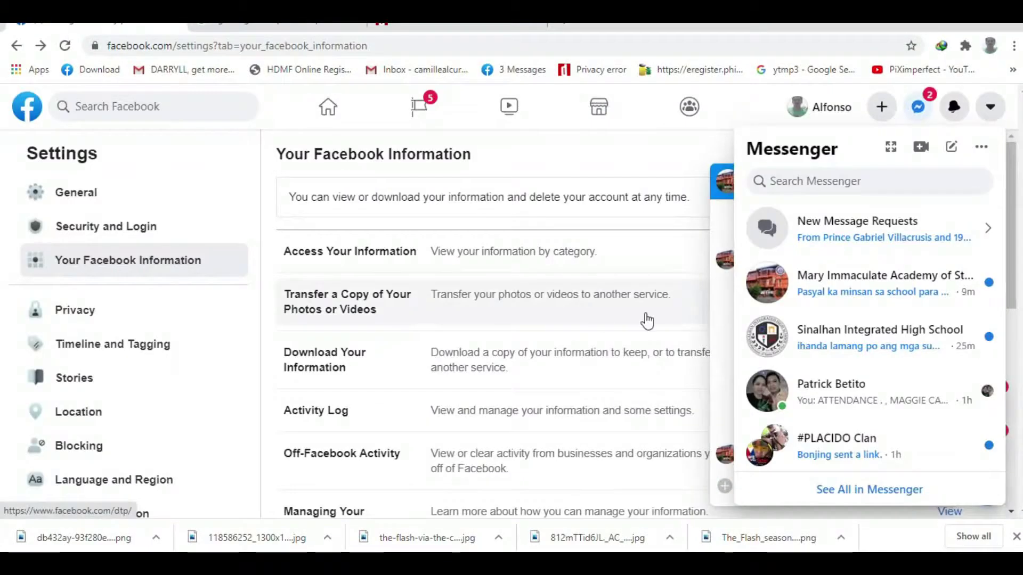
click(831, 274)
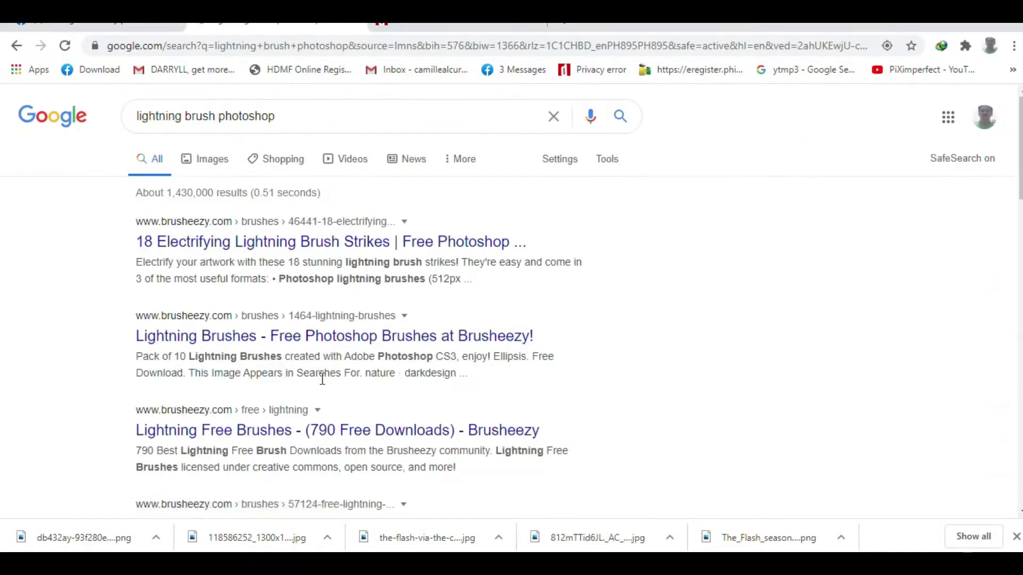
click(258, 242)
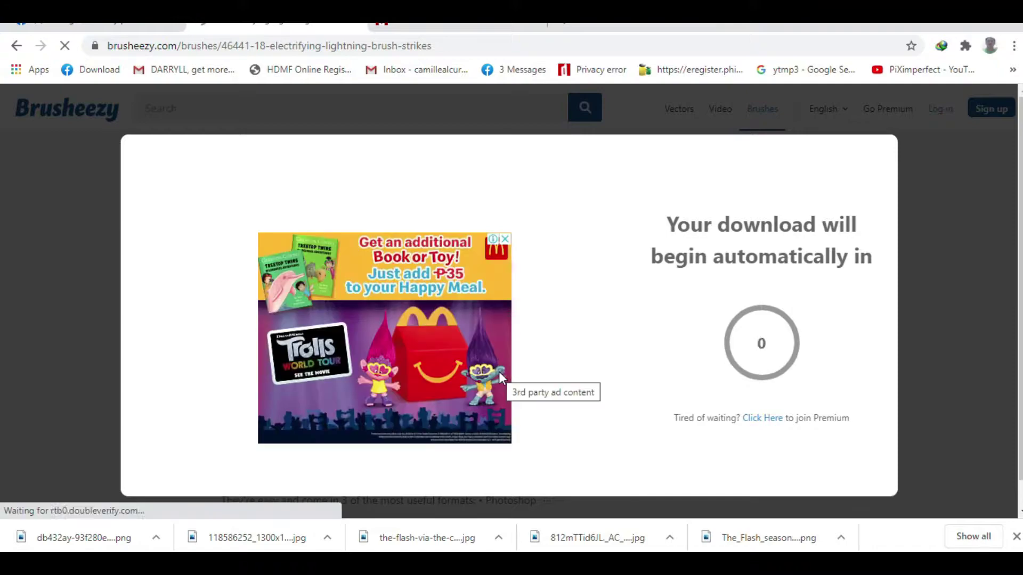
Download 18_Seamless_Lightning_Strikes into a new brushes folder on Local Disk (D:), extract it and open its Brushes subfolder.
click(639, 267)
click(338, 319)
key(ctrl+shift+n)
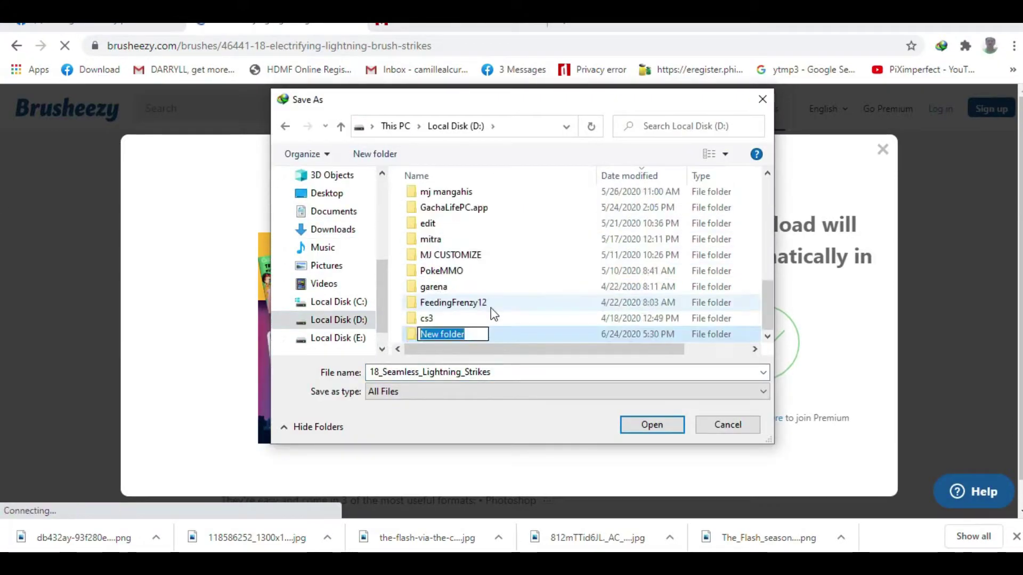
key(Return)
double_click(443, 334)
key(Return)
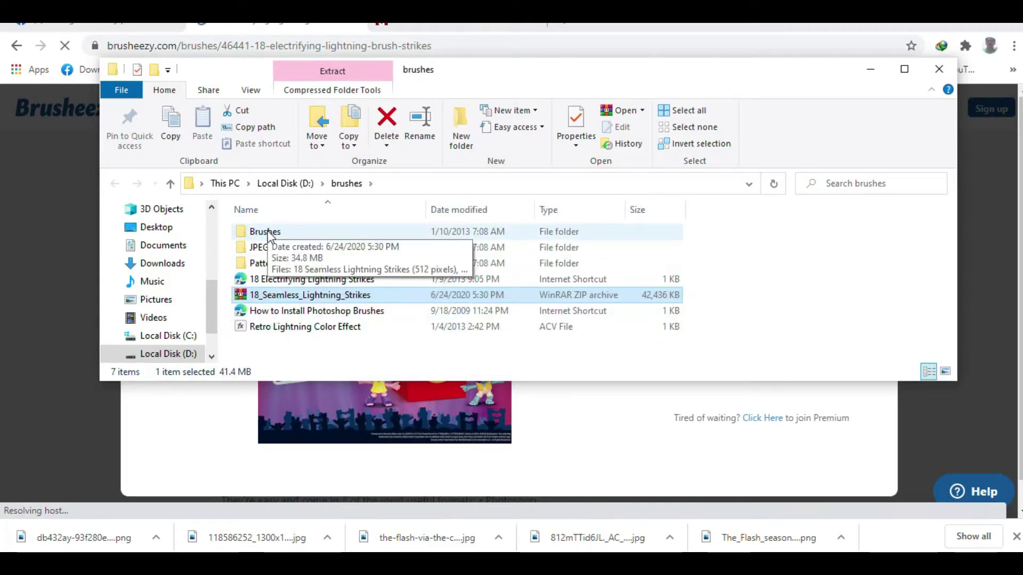
double_click(257, 231)
right_click(315, 263)
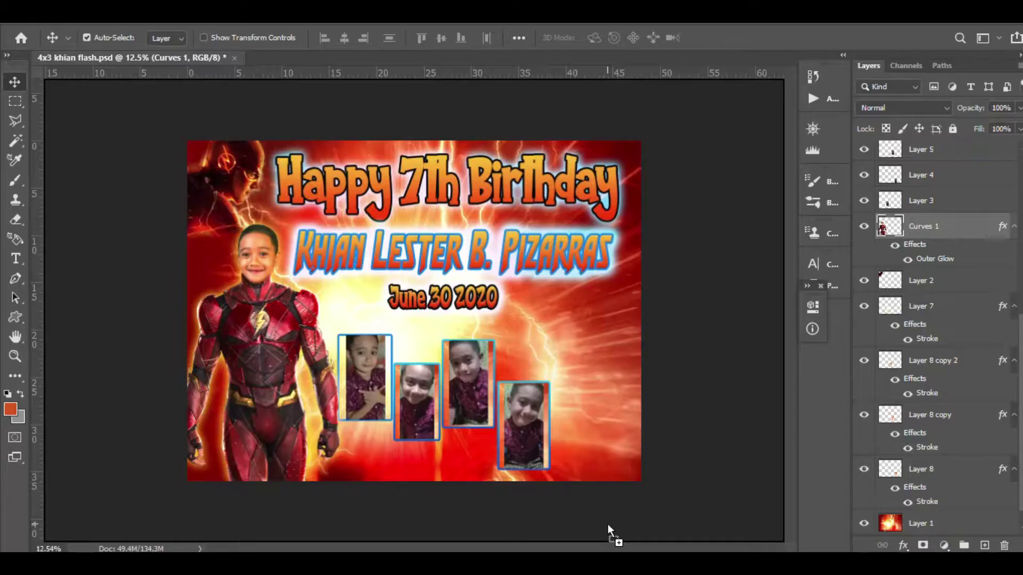
Back in Photoshop, import the 18 Seamless Lightning Strikes (2048 pixels) brush set for the Brush tool and browse its brushes.
key(b)
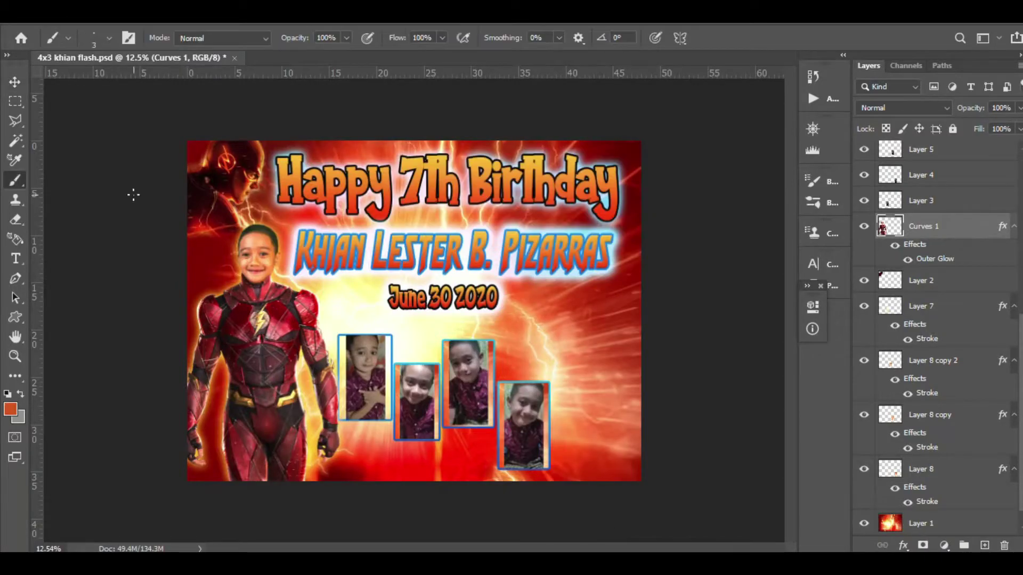
click(68, 37)
click(203, 67)
click(261, 270)
click(85, 306)
double_click(176, 159)
double_click(176, 159)
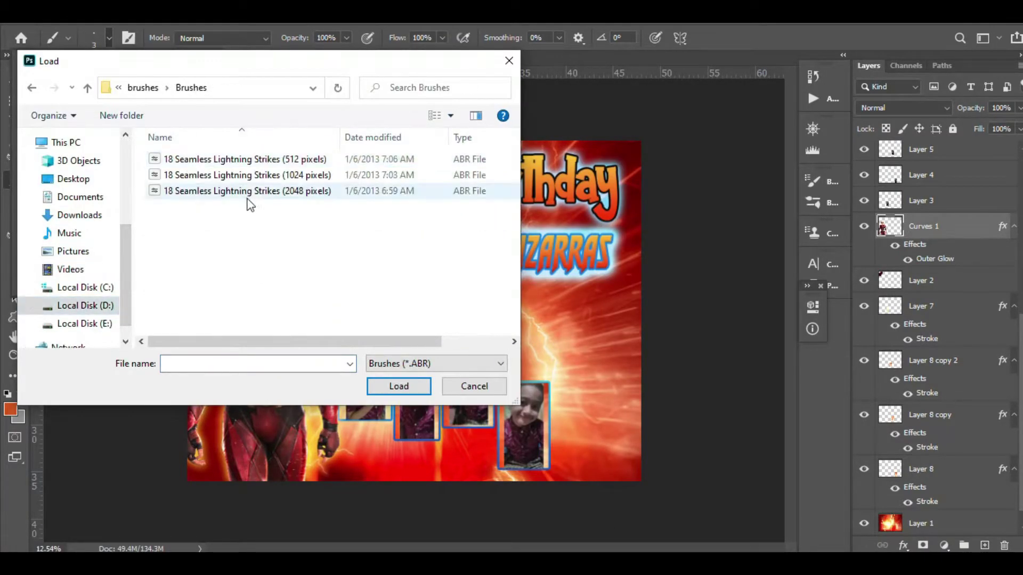
double_click(252, 193)
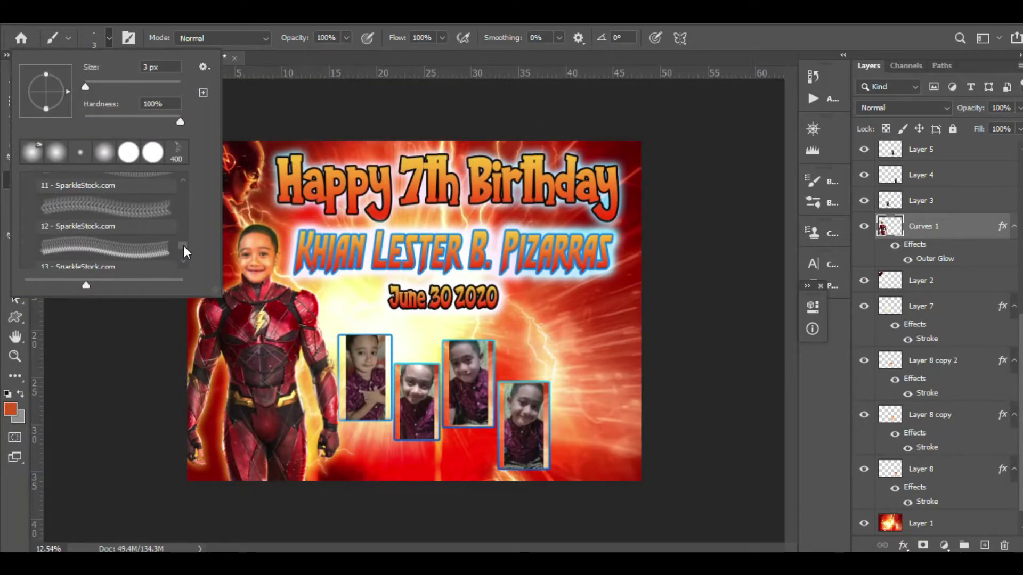
scroll(185, 182, up, 10)
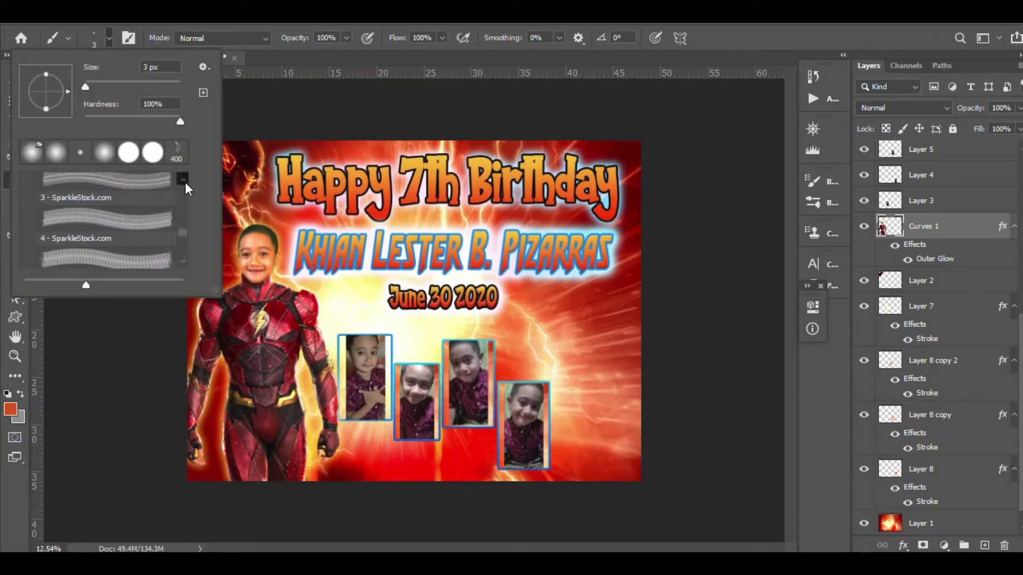
On a new layer above the boy, stamp turquoise lightning strikes behind the photos with the 2048 px SparkleStock brush 3.
click(176, 237)
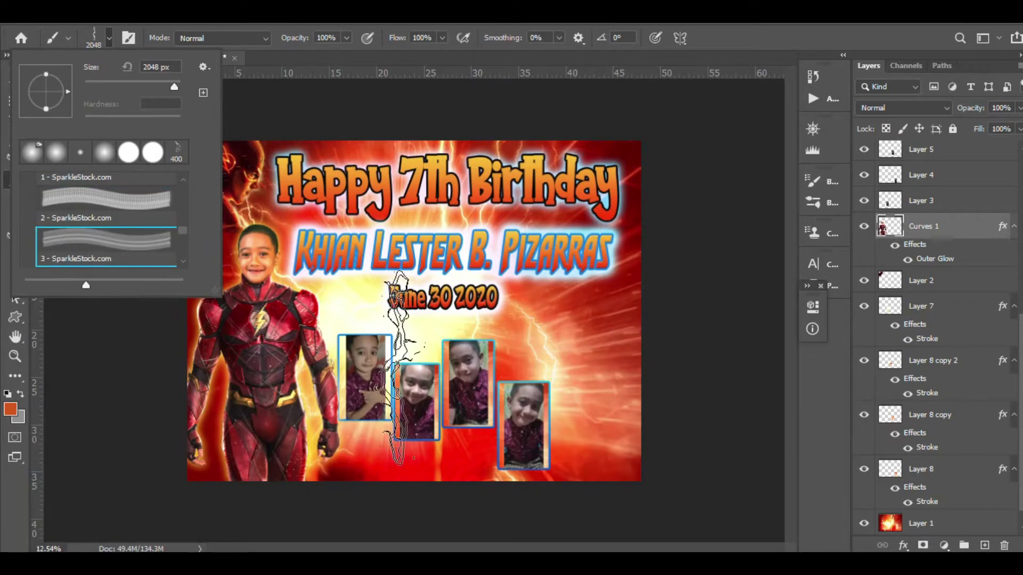
key(ctrl+shift+n)
key(Return)
click(10, 409)
click(751, 439)
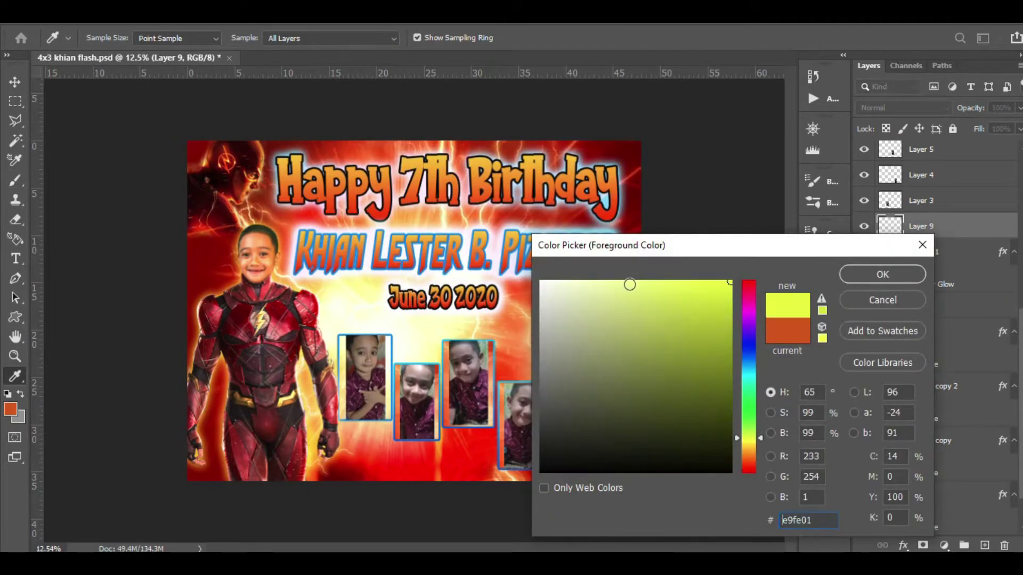
key(Return)
click(11, 409)
key(Return)
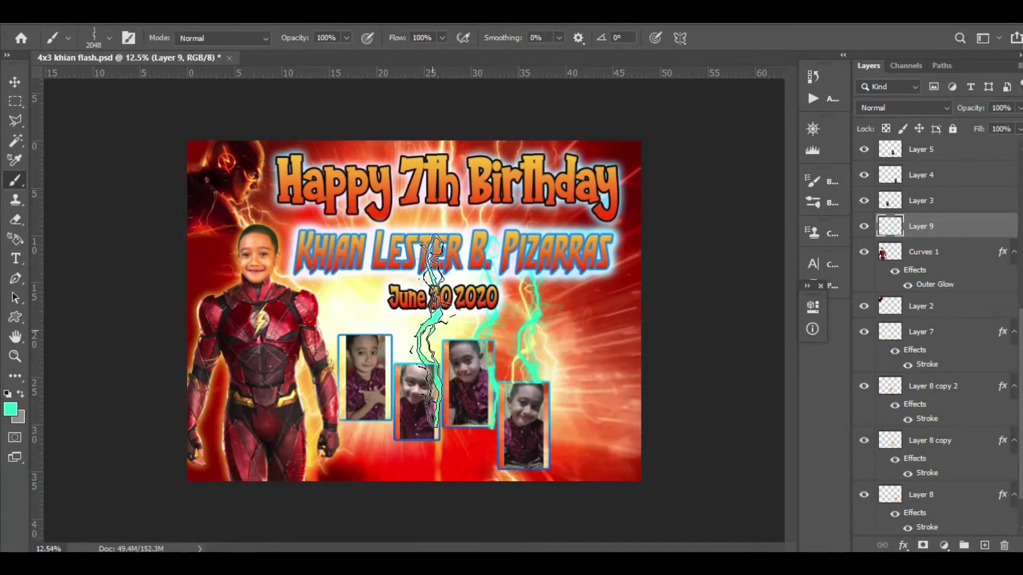
scroll(477, 389, up, 6)
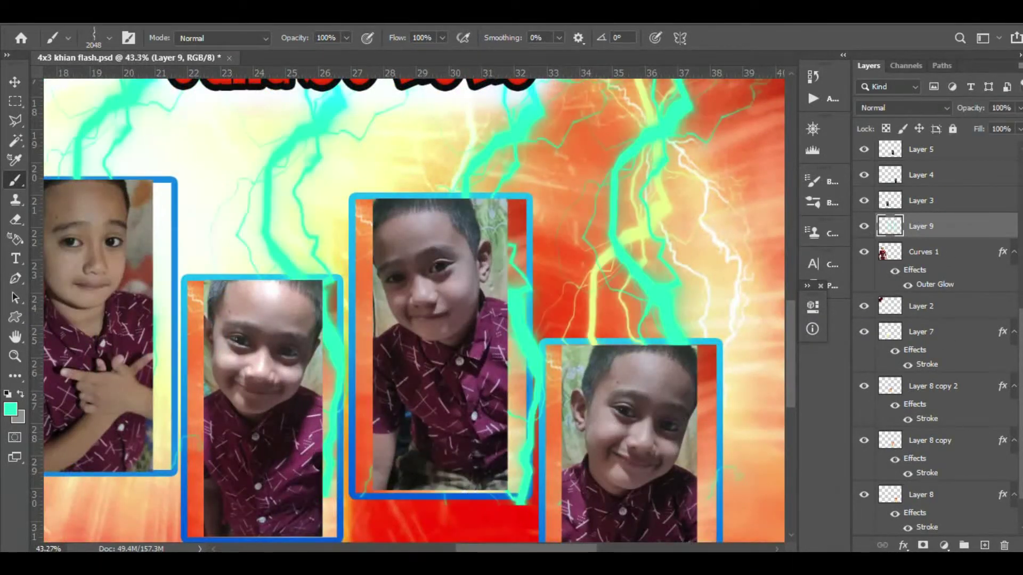
Shift the turquoise lightning layer slightly so the strikes sit between and above the framed photos.
key(v)
key(alt+period)
scroll(405, 298, down, 3)
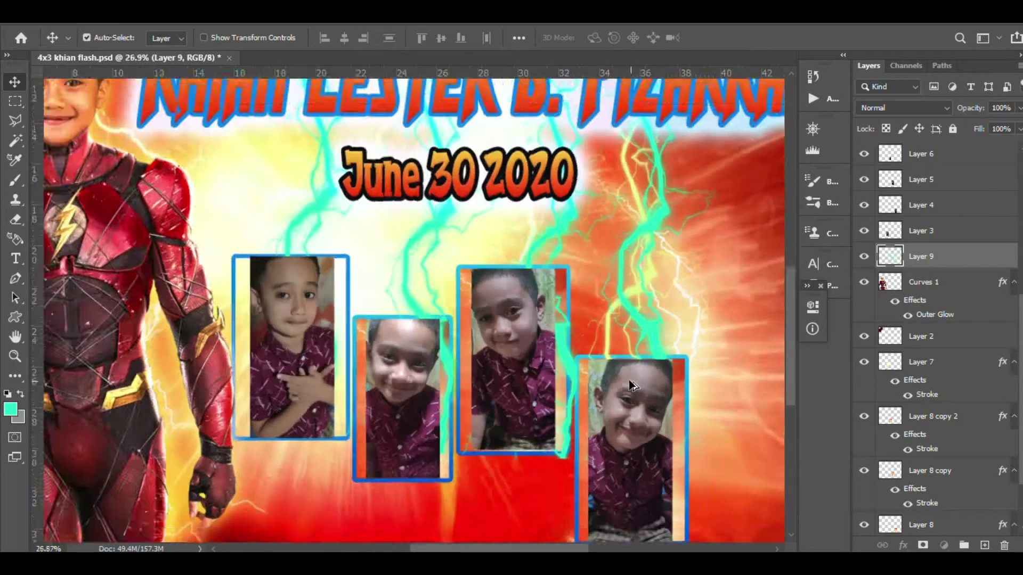
scroll(336, 176, up, 1)
mouse_move(335, 176)
mouse_down()
mouse_move(295, 234)
mouse_move(337, 175)
mouse_up()
Set the foreground to a light yellow and stamp yellow lightning strikes alongside the turquoise ones on the same layer.
click(10, 409)
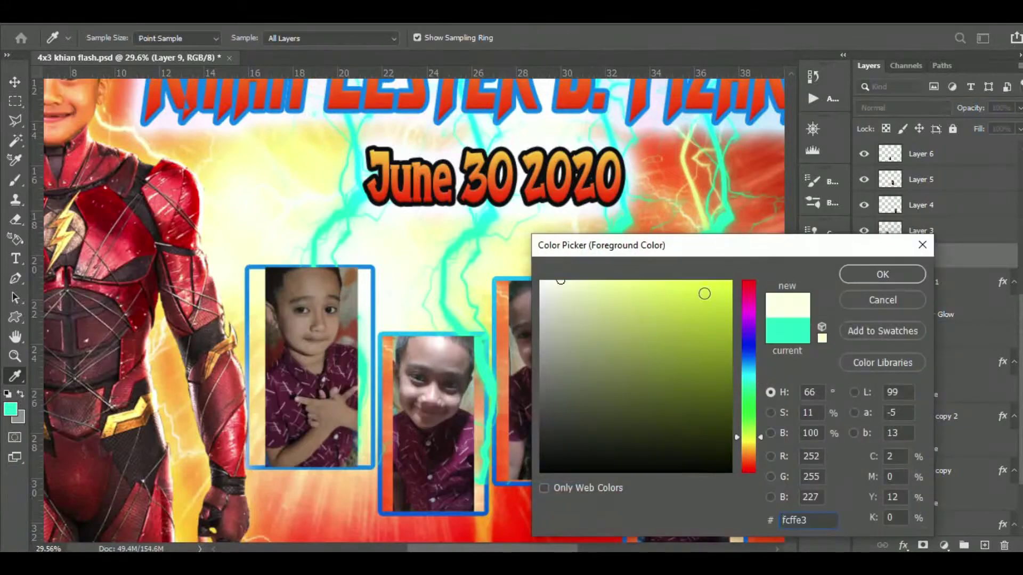
key(Return)
click(11, 409)
click(692, 167)
key(Return)
key(b)
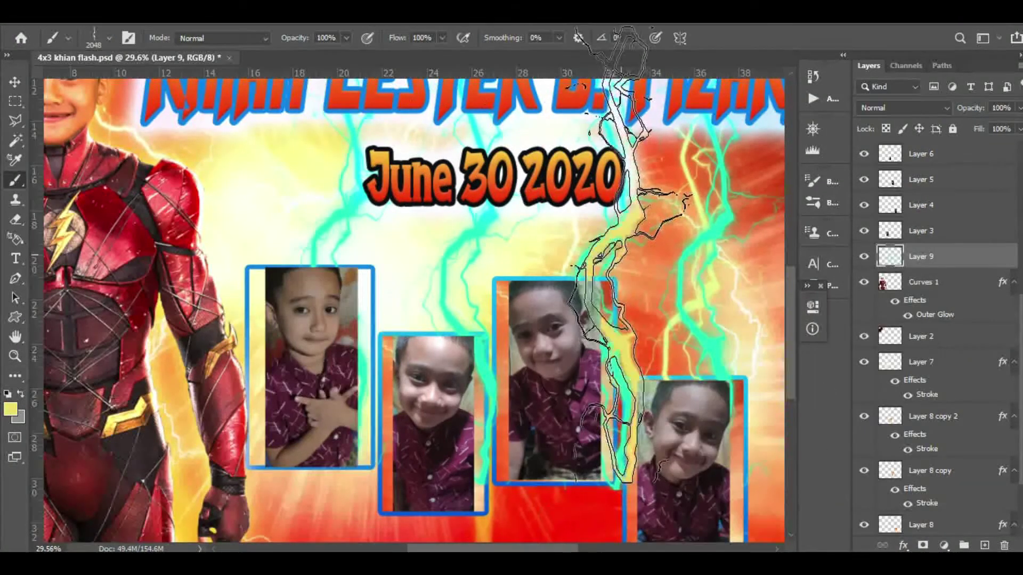
drag(298, 298, 287, 404)
Scale the lightning layer down proportionally to about 84%, keeping the strikes between the name and the photos.
key(ctrl+0)
key(ctrl+t)
drag(453, 463, 460, 487)
key(Return)
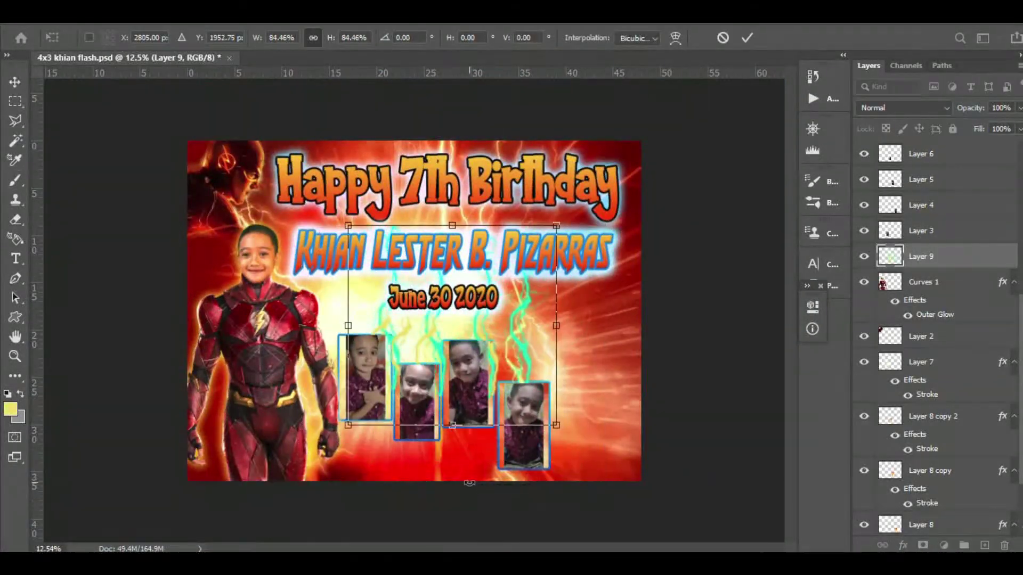
scroll(405, 362, up, 3)
scroll(373, 367, down, 3)
key(v)
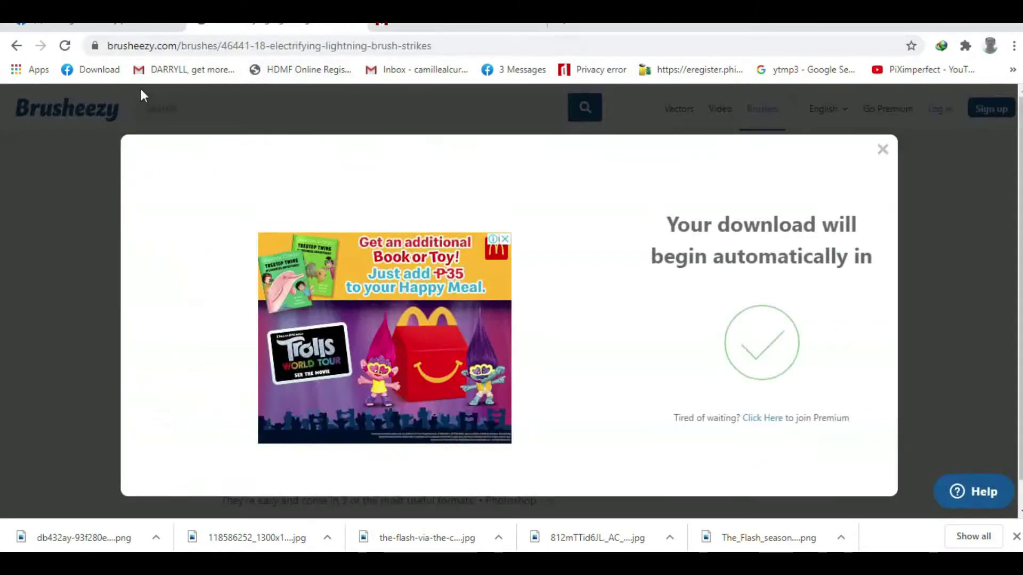
Switch to the browser, search Google Images for "flash logo png", look through the logo results and return to Photoshop.
key(ctrl+t)
text(flash backgro)
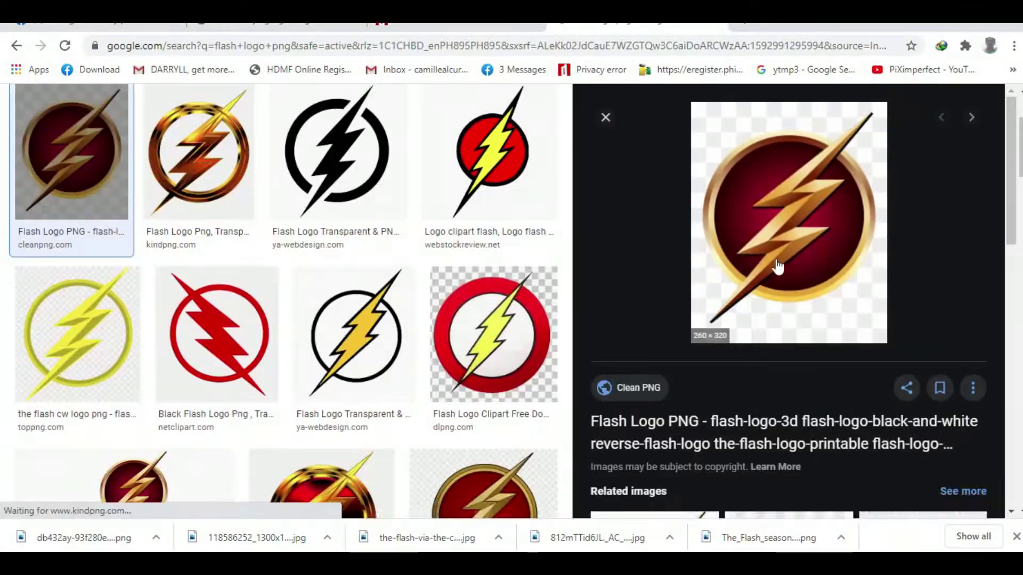
right_click(810, 263)
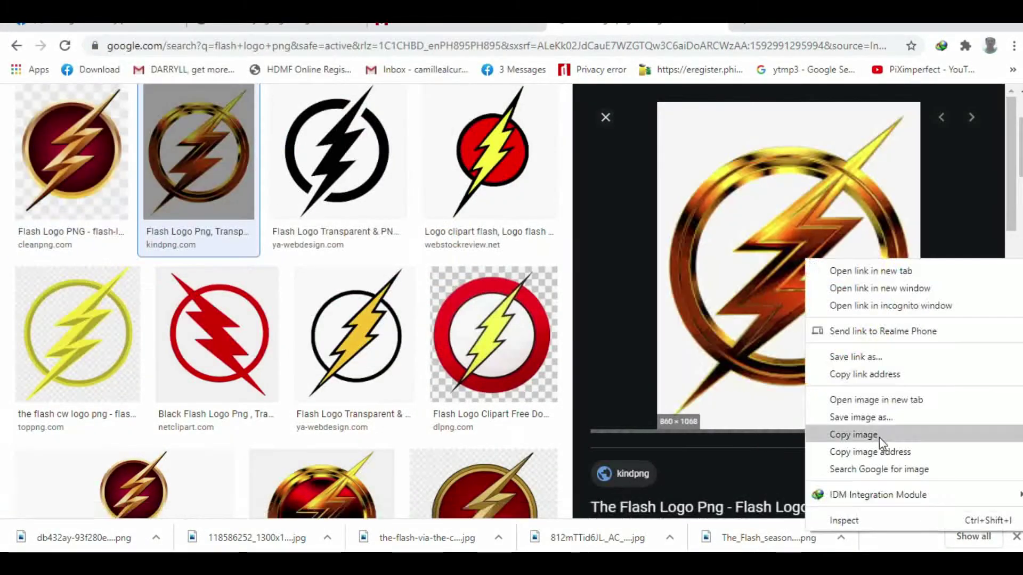
click(861, 417)
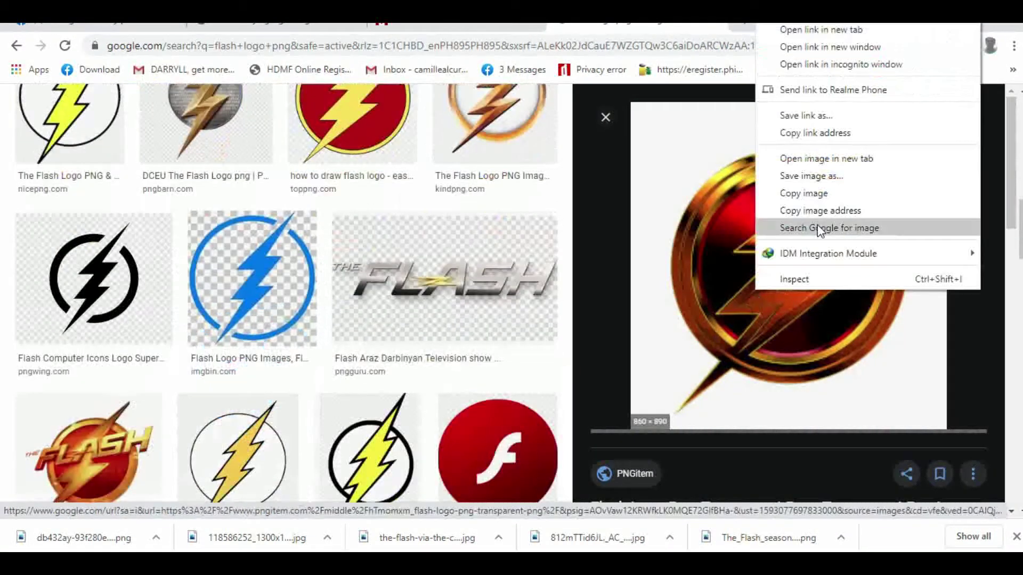
scroll(817, 225, down, 5)
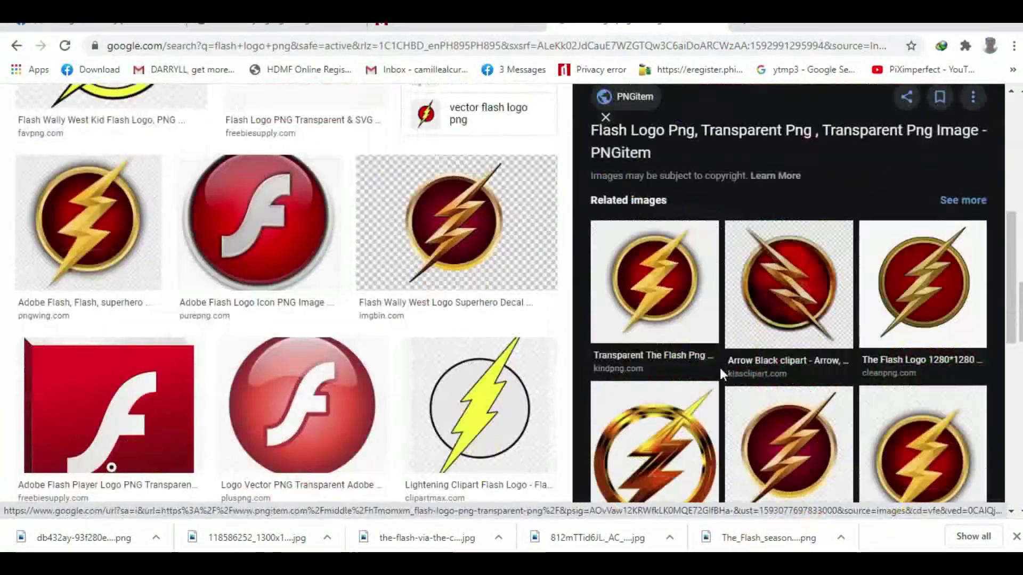
click(720, 367)
click(621, 533)
Add a new layer and stamp a yellow bolt near the lower photos with another brush from the lightning set.
key(ctrl+shift+n)
key(Return)
key(b)
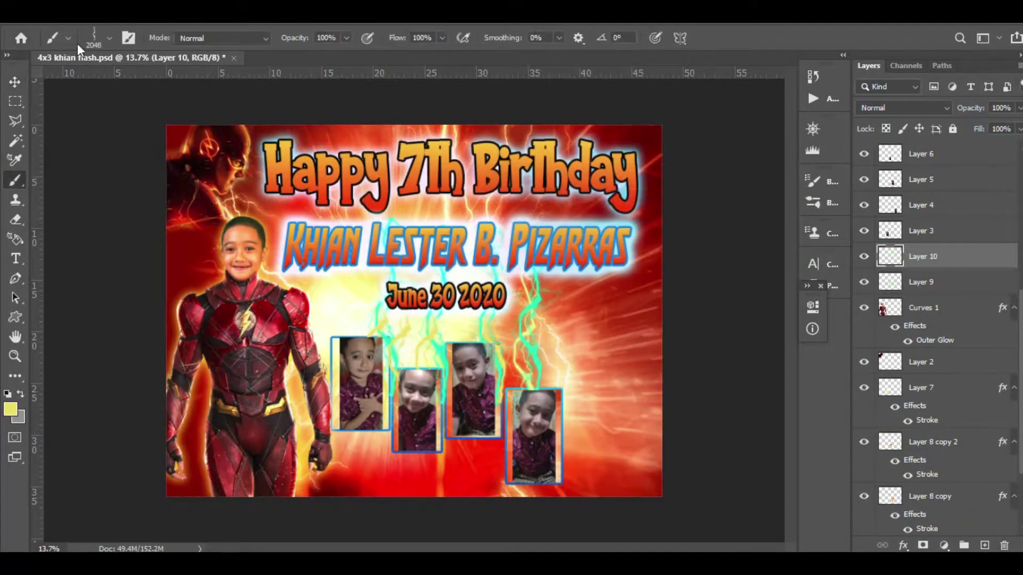
click(78, 40)
click(103, 257)
click(618, 426)
Rotate the yellow bolt by about 111° to run across the lower photos and bring its layer above the photo layers.
key(ctrl+t)
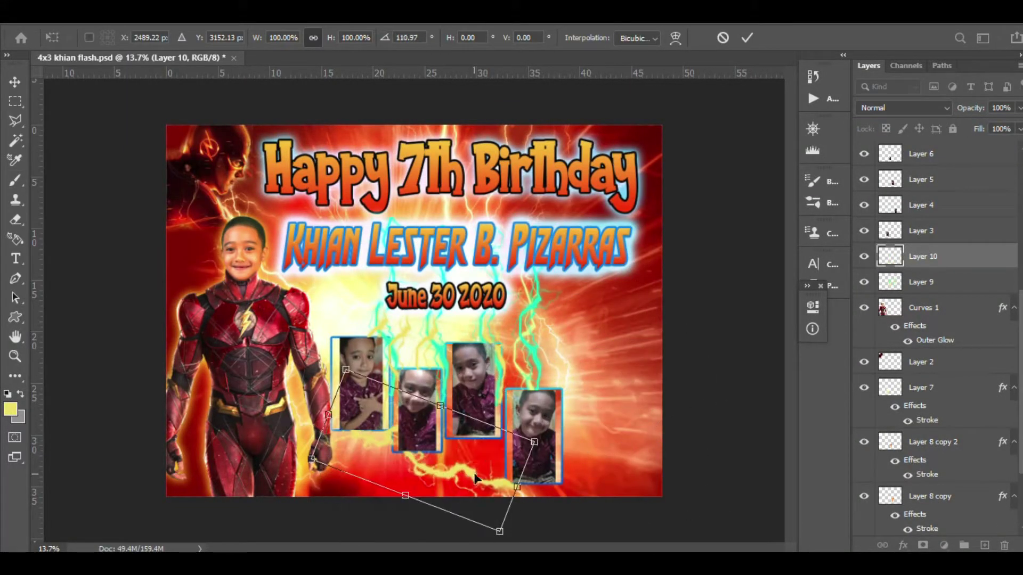
key(Escape)
key(ctrl+])
key(ctrl+])
key(ctrl+])
key(ctrl+])
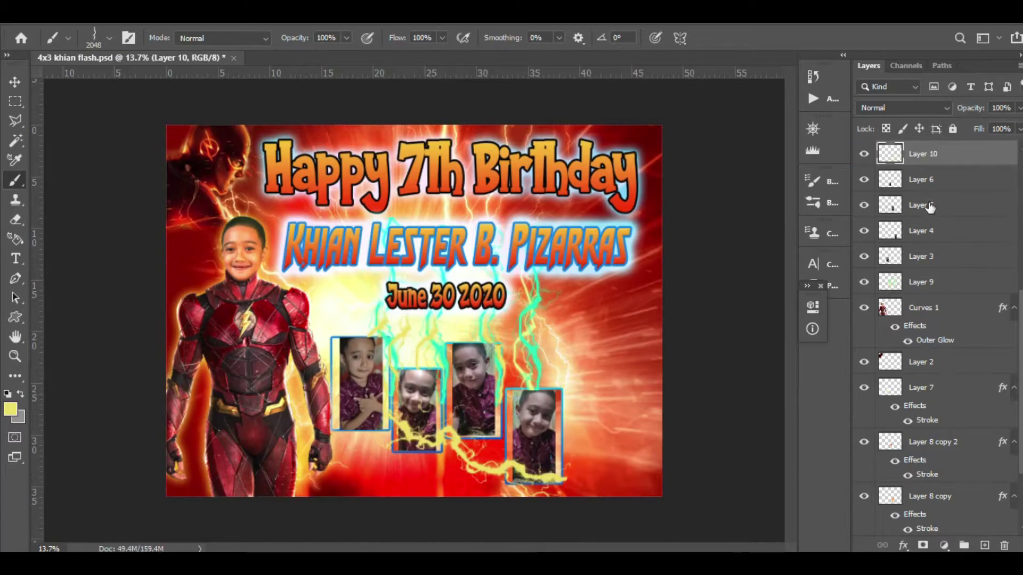
Rotate the yellow bolt by about -16° and move it below the photos so it starts at the boy's hand.
key(v)
key(ctrl+t)
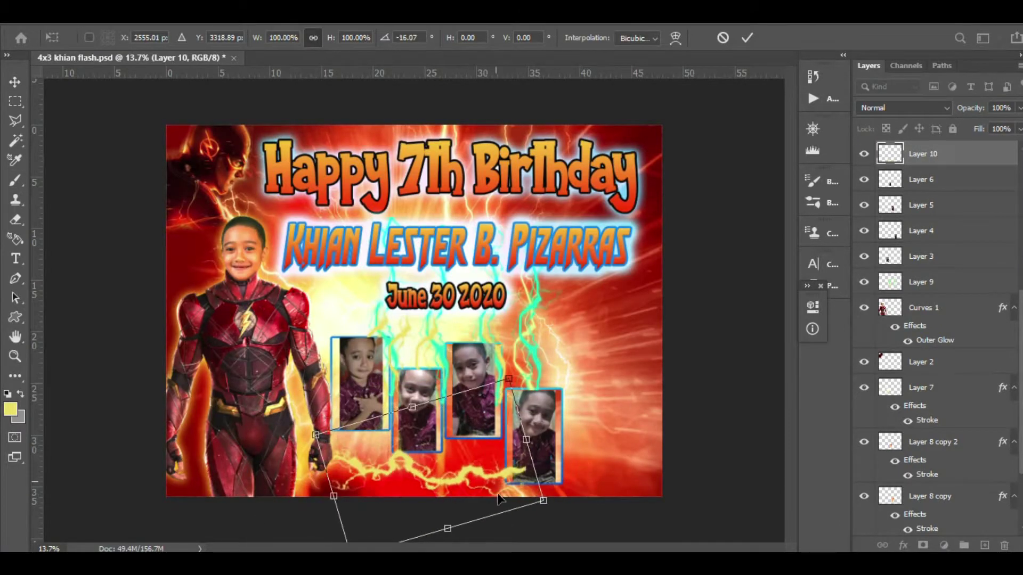
scroll(445, 495, up, 5)
key(Return)
drag(585, 491, 434, 482)
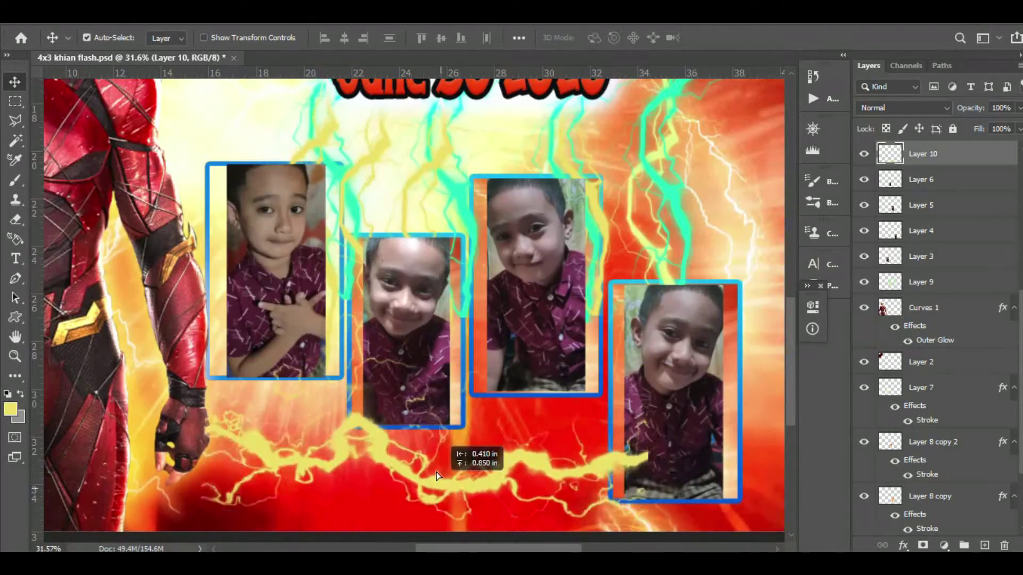
Duplicate the yellow bolt, continue the copy along the banner's lower edge past the fourth photo, and adjust the original's position.
scroll(435, 482, down, 5)
scroll(570, 445, up, 3)
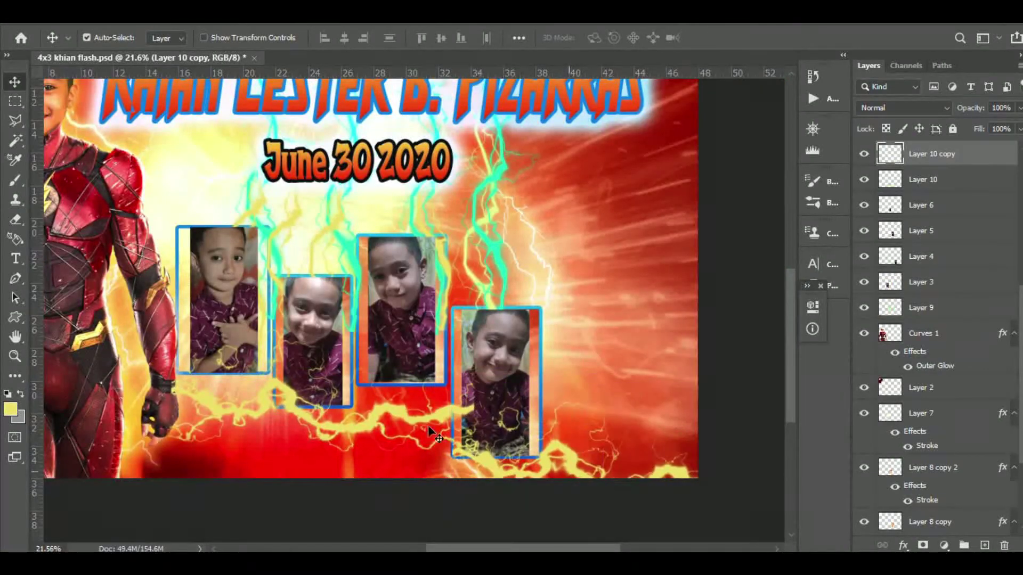
drag(428, 428, 402, 417)
scroll(394, 494, down, 3)
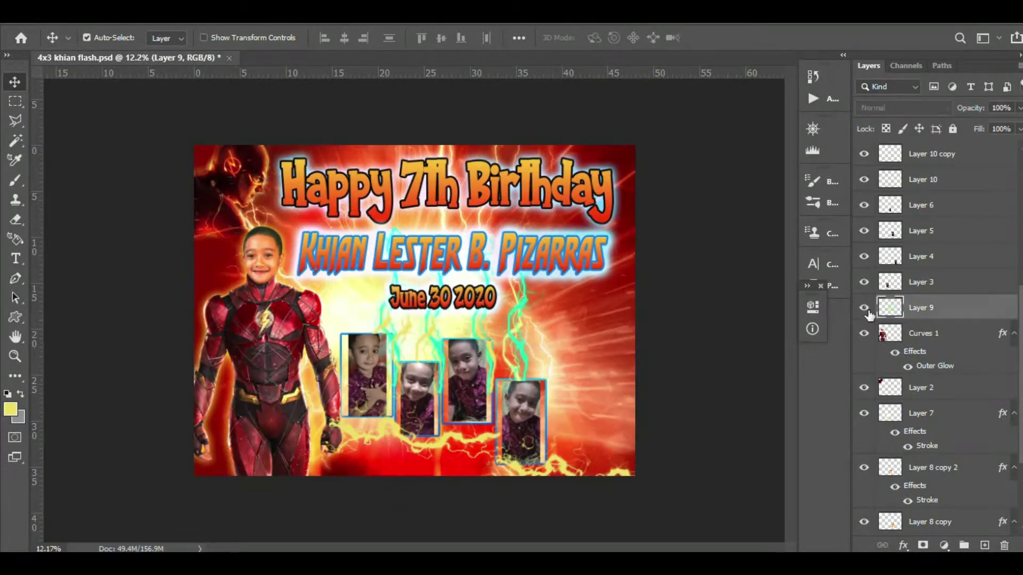
Fetch the gold-and-red Flash logo PNG from the browser, cut it out with Quick Selection and place it directly above the tarpaulin's background layer.
mouse_move(610, 564)
click(608, 394)
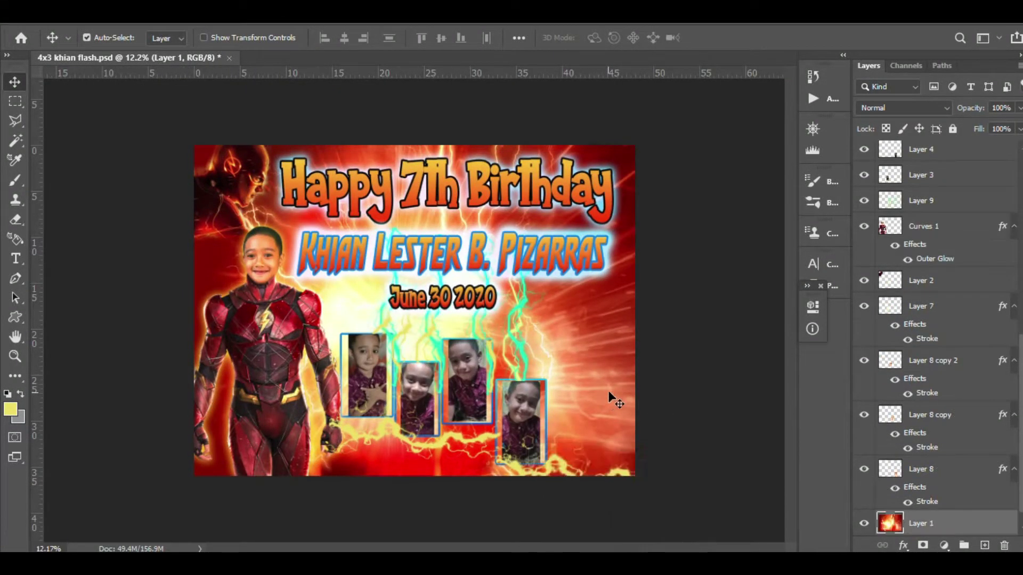
scroll(554, 362, up, 4)
key(alt+Tab)
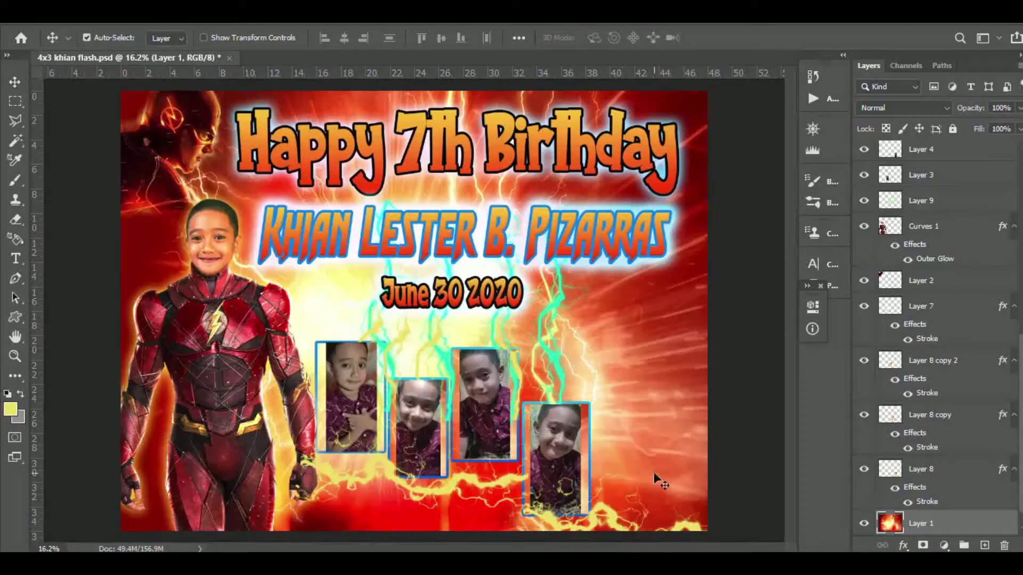
drag(653, 472, 659, 394)
scroll(589, 326, up, 3)
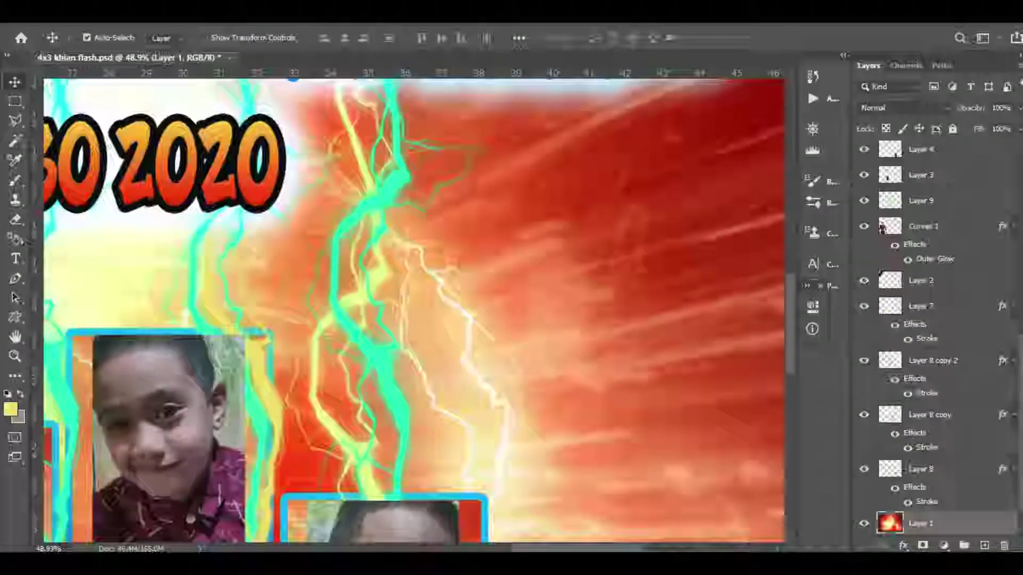
key(alt+Tab)
right_click(764, 394)
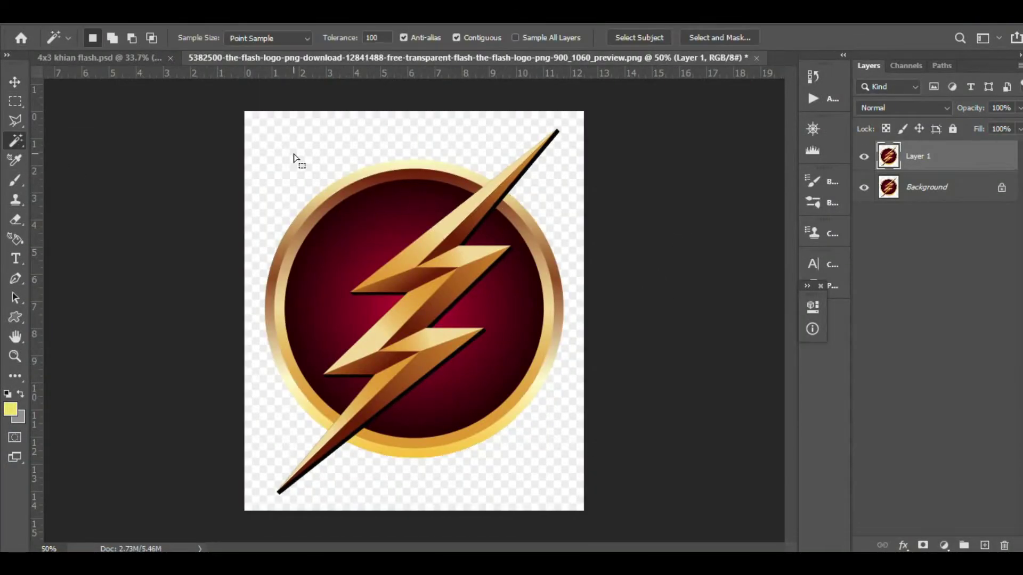
key(shift+w)
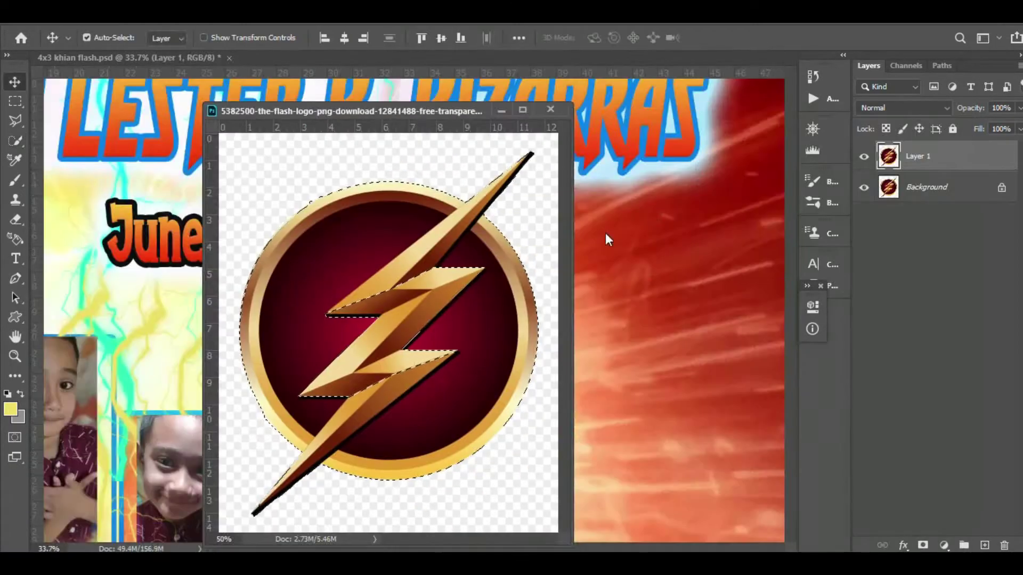
drag(389, 274, 538, 366)
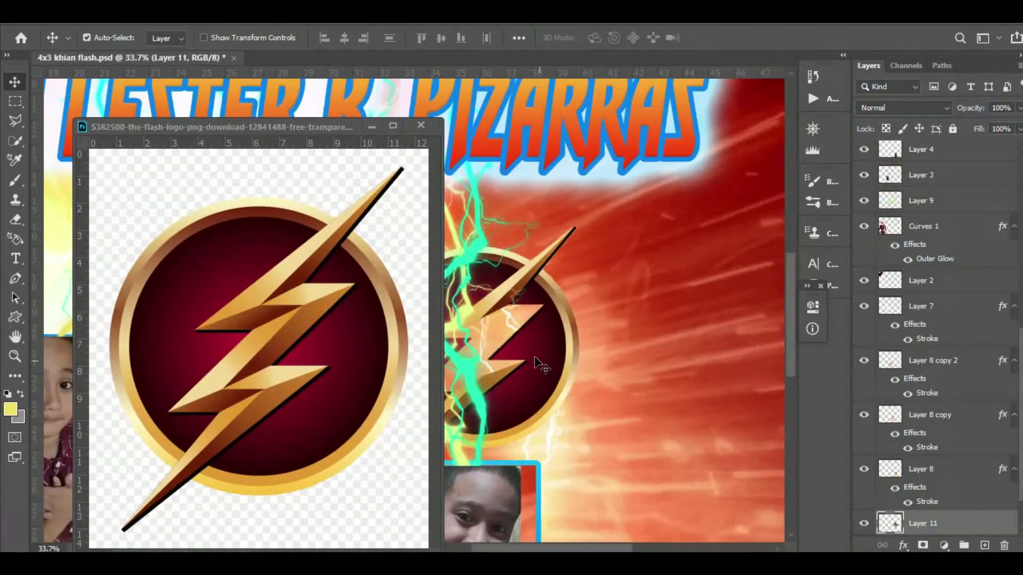
Place a small copy of the Flash logo on each side of the date and hide the turquoise lightning layer.
scroll(539, 365, up, 3)
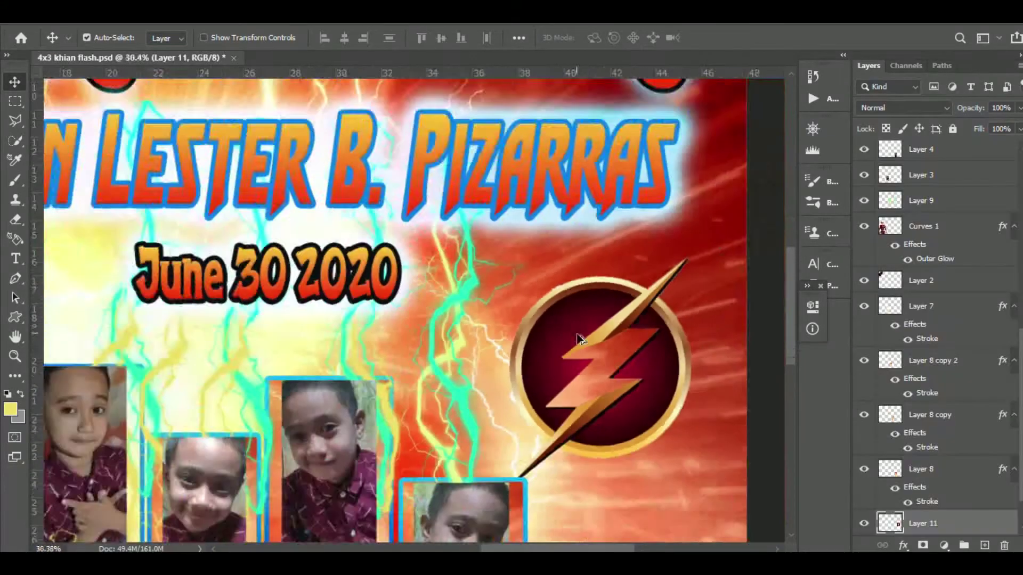
scroll(586, 320, down, 3)
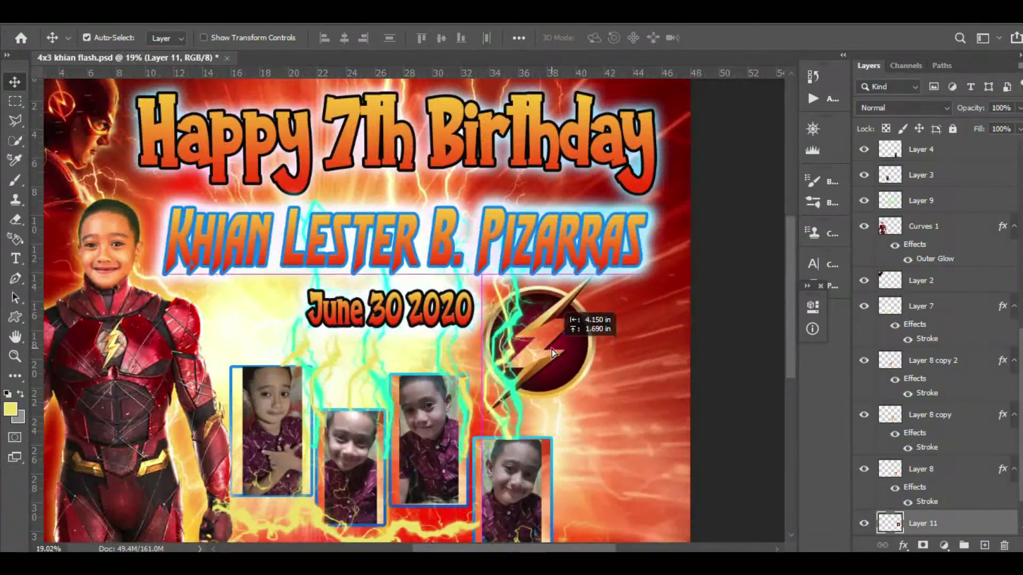
drag(612, 282, 545, 319)
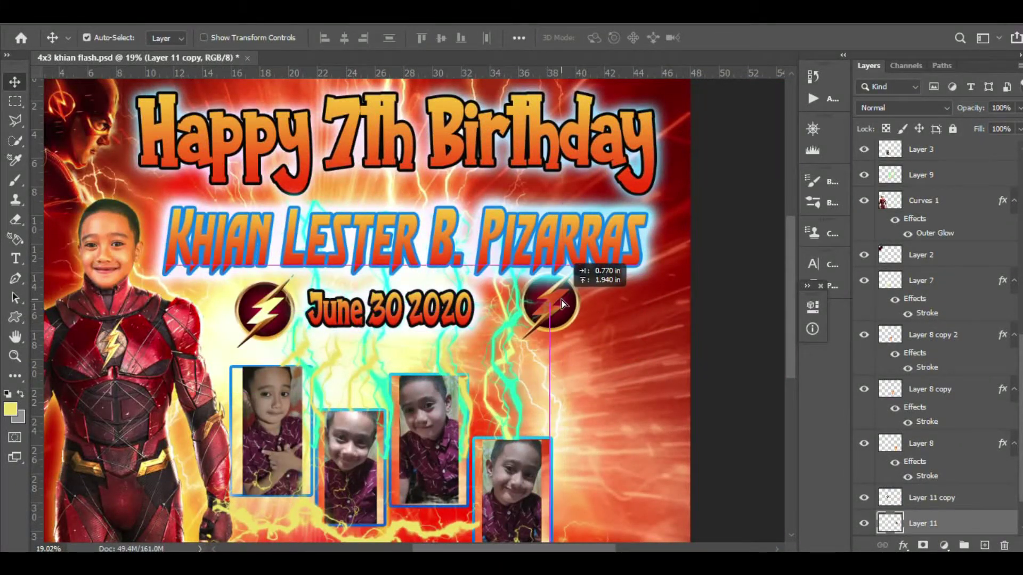
drag(264, 309, 320, 314)
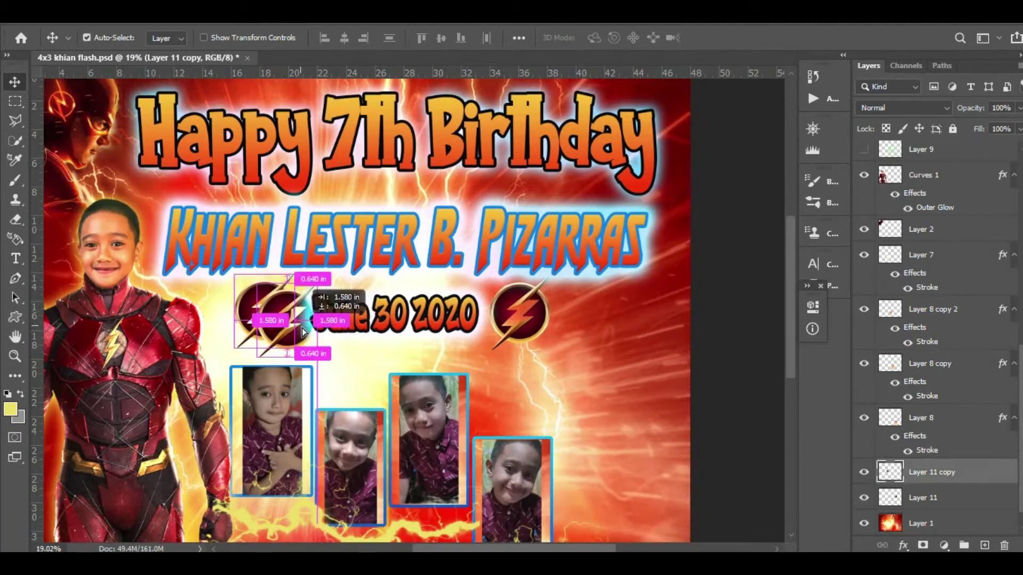
Enlarge a Flash logo copy behind the fourth photo to fill the banner's lower-right area and reduce its opacity.
key(ctrl+t)
drag(576, 363, 590, 372)
key(Return)
click(1018, 107)
drag(1015, 126, 983, 125)
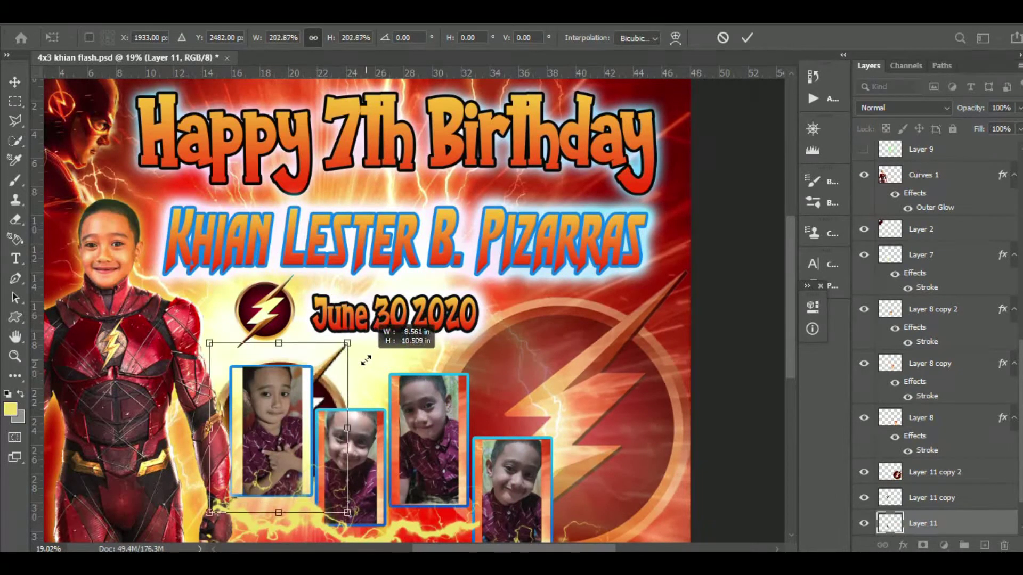
Try placing another Flash logo, scaled to about 203%, behind the first two photos.
key(Return)
drag(332, 407, 326, 388)
drag(322, 383, 326, 383)
Duplicate the yellow bolt from below the photos and place the copy between the date and the photos.
scroll(541, 388, down, 2)
drag(461, 455, 464, 343)
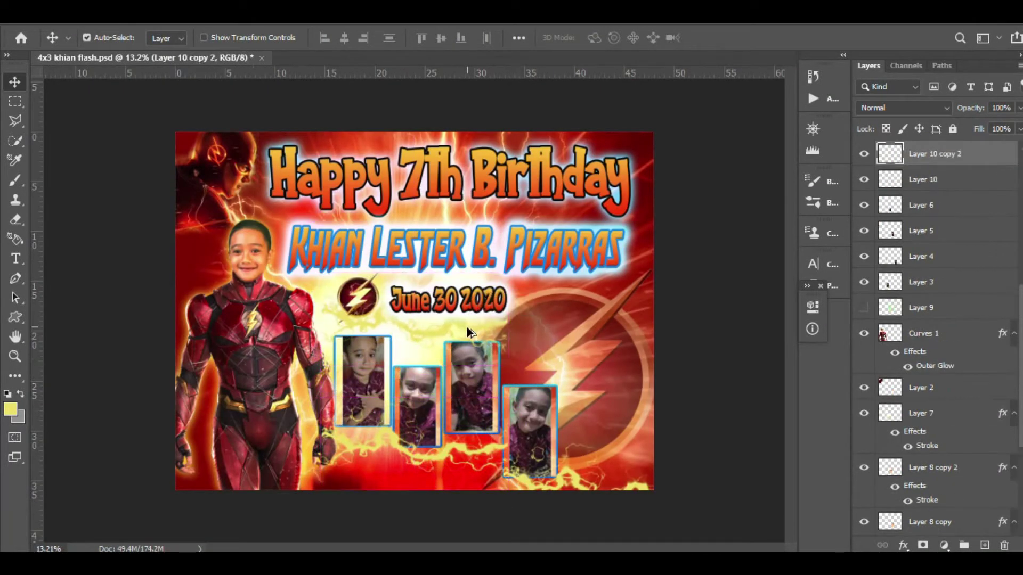
scroll(320, 319, up, 2)
scroll(535, 525, down, 2)
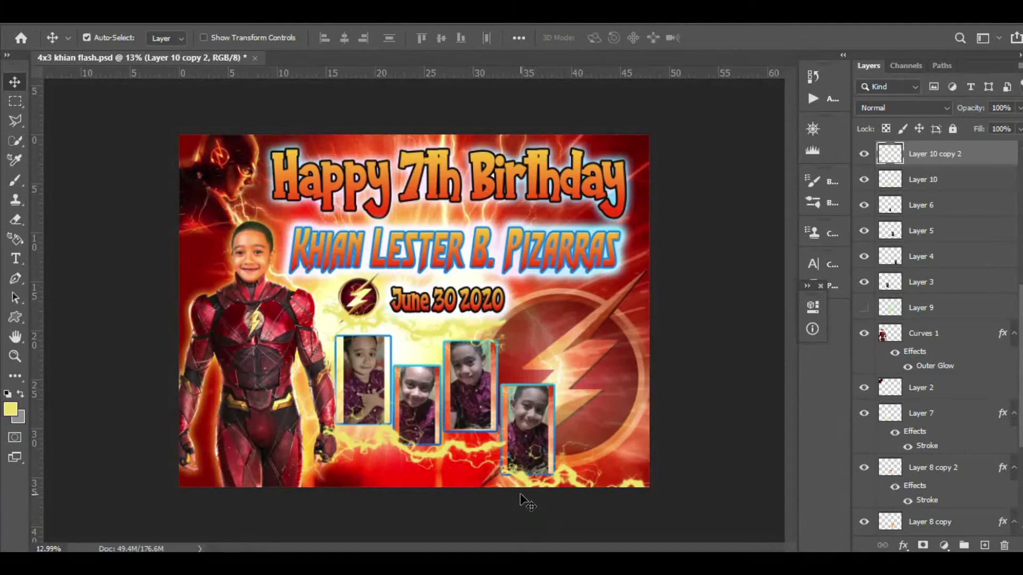
Switch to Notepad and replace the note with "PAPA APROVE NATIN SA CLIENT".
key(alt+Tab)
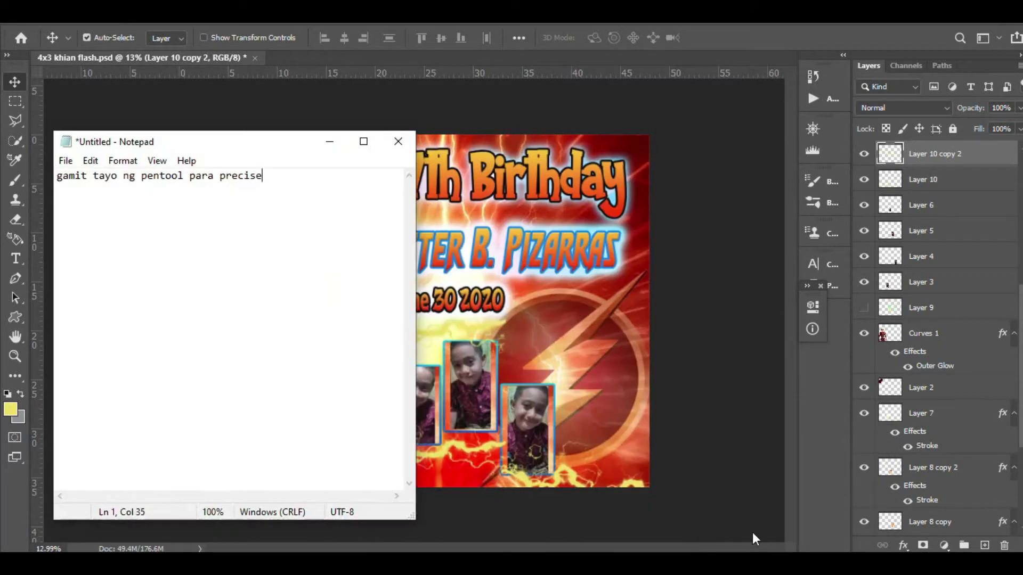
key(ctrl+a)
text(PAPA A)
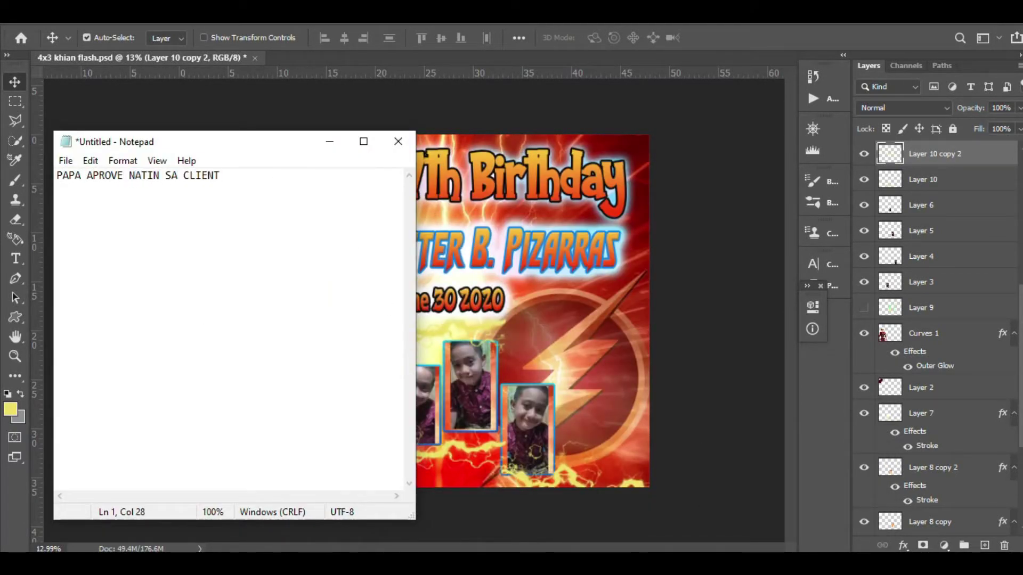
Extend the Notepad note to read "PAPA APROVE NATIN SA CLIENT KUNG OK NA SA KANYA ANG DESIGN".
text(PROVE NATIN SA CLIENT KUNG OK NA SA KANYA ANG DESIGN)
Switch back to Photoshop and save the changes to the 4x3 khian flash.psd banner.
key(alt+Tab)
key(alt+f)
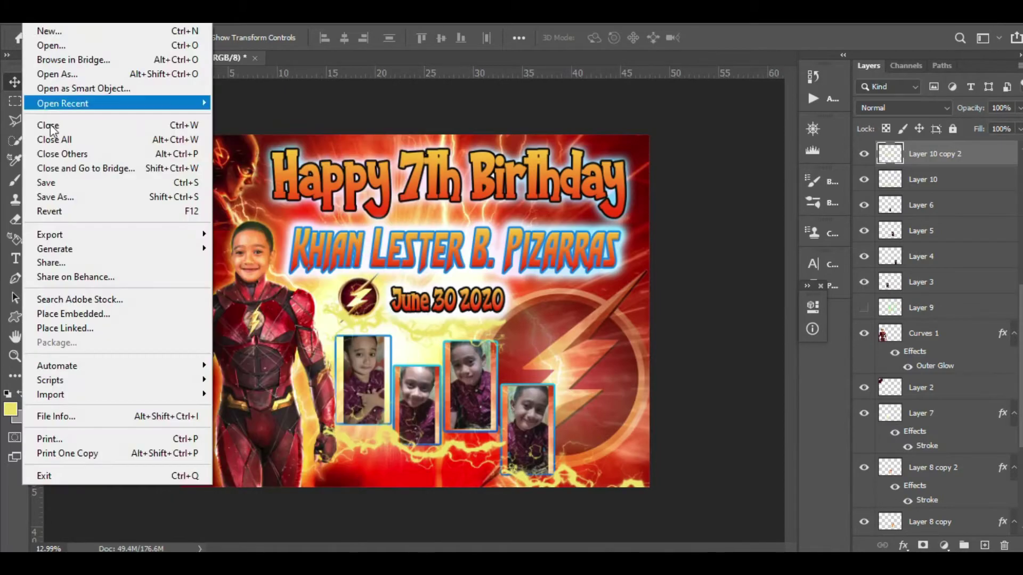
click(63, 184)
scroll(494, 295, up, 6)
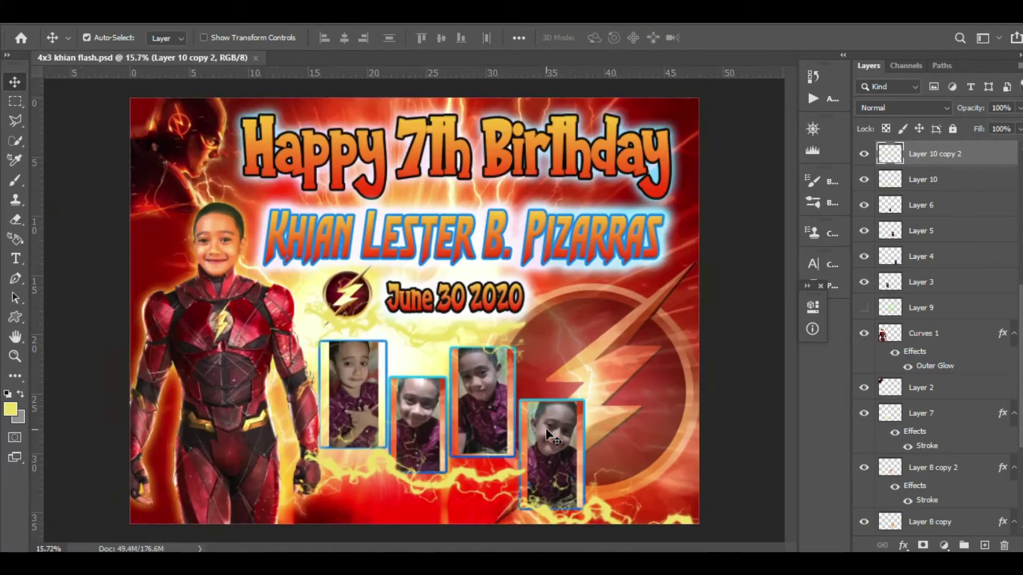
key(alt+f)
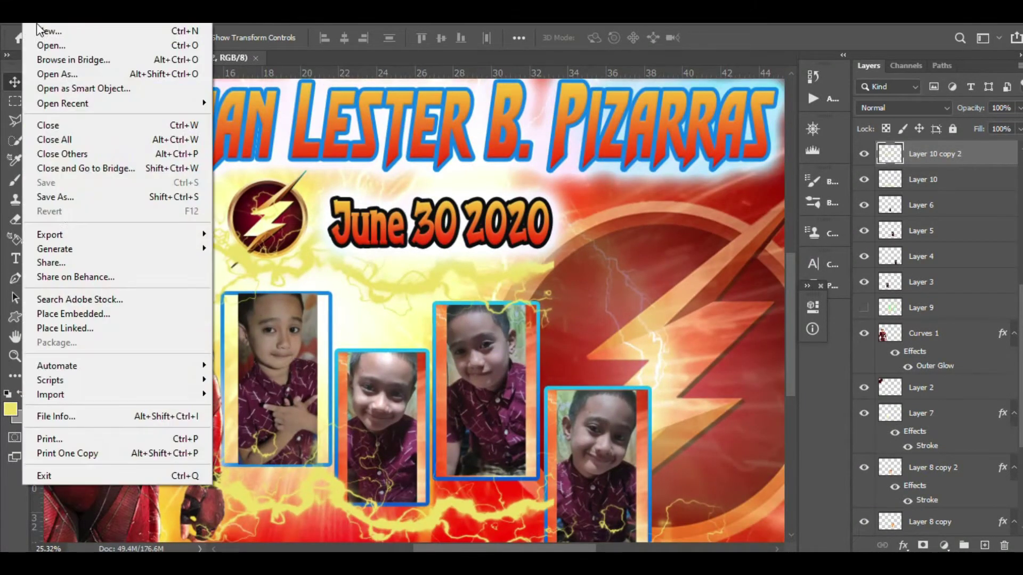
key(Escape)
key(ctrl+0)
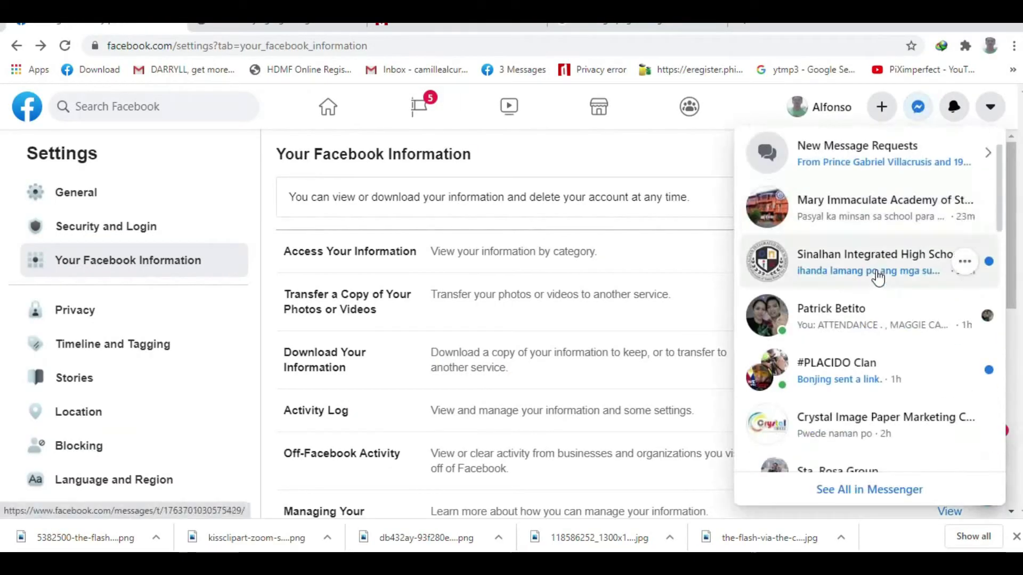
Switch to Facebook in Chrome, find the client's Messenger chat and enlarge the banner screenshot sent there.
scroll(880, 278, down, 3)
scroll(863, 453, down, 3)
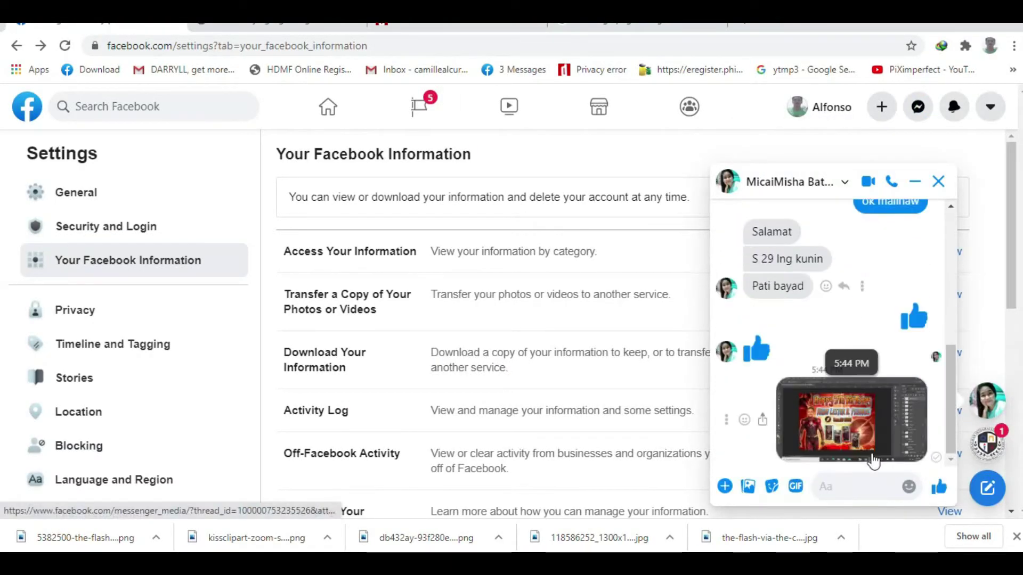
click(861, 433)
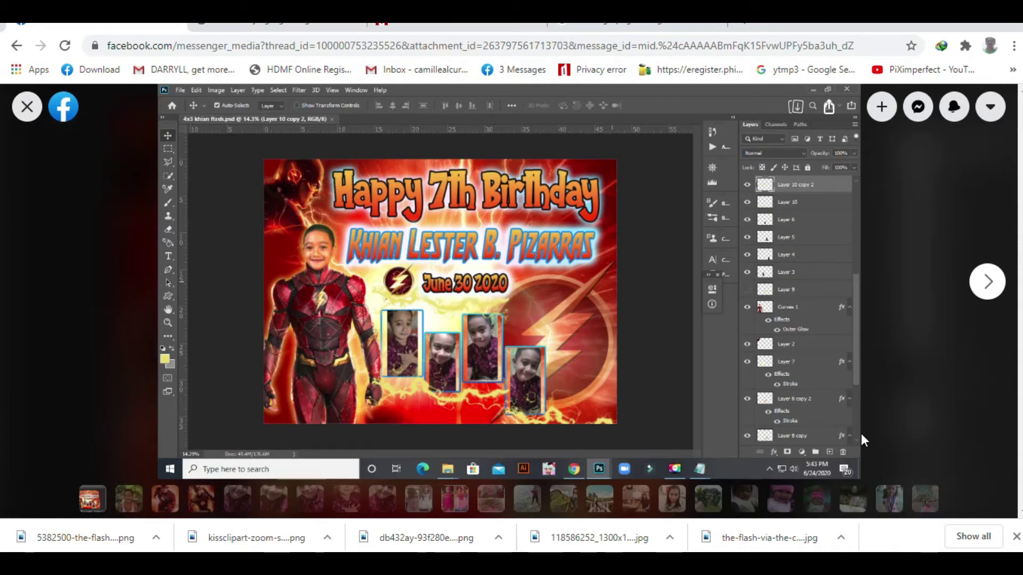